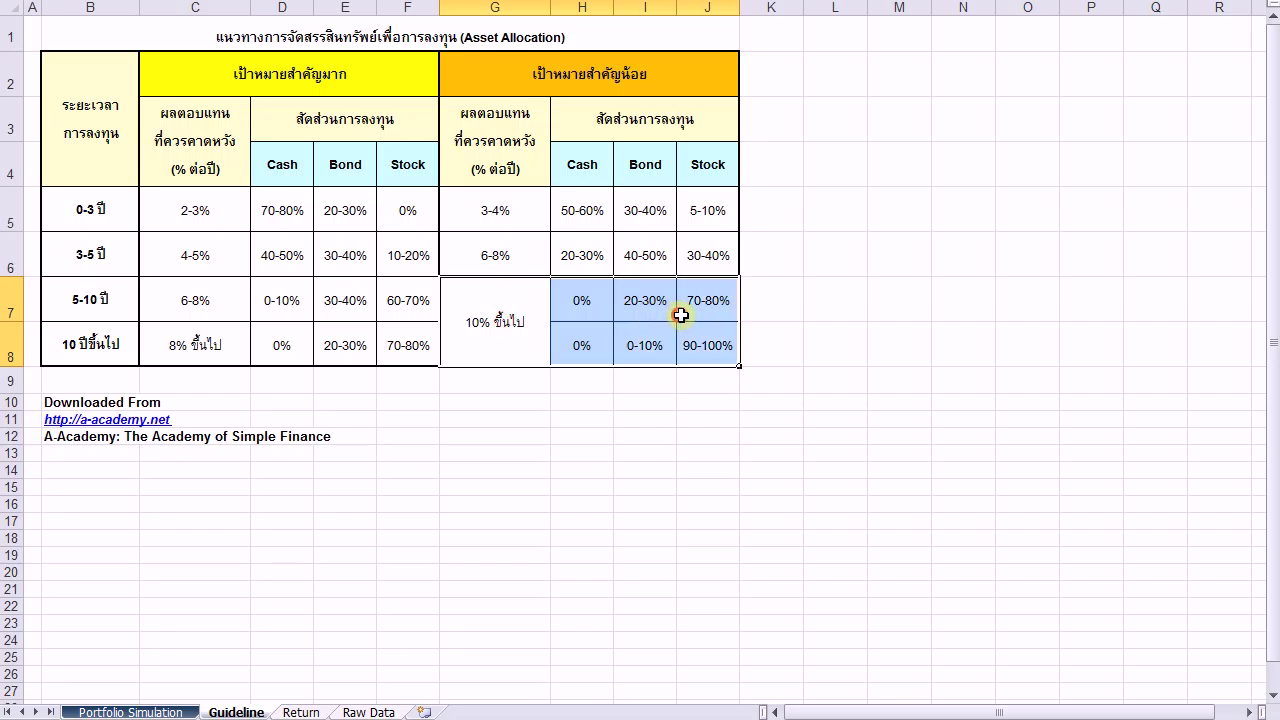
Examine the guideline's expected return and Cash, Bond and Stock proportions for low-importance goals over 5-10 years and beyond 10 years.
click(783, 314)
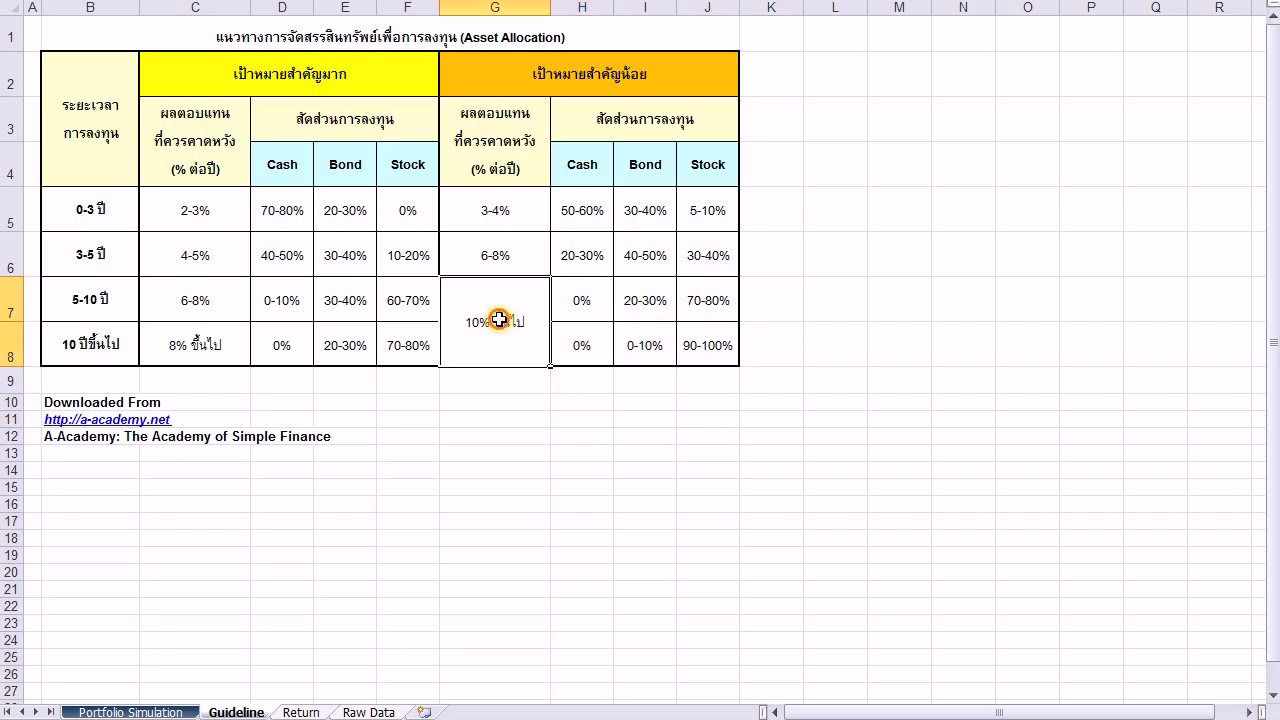
click(643, 432)
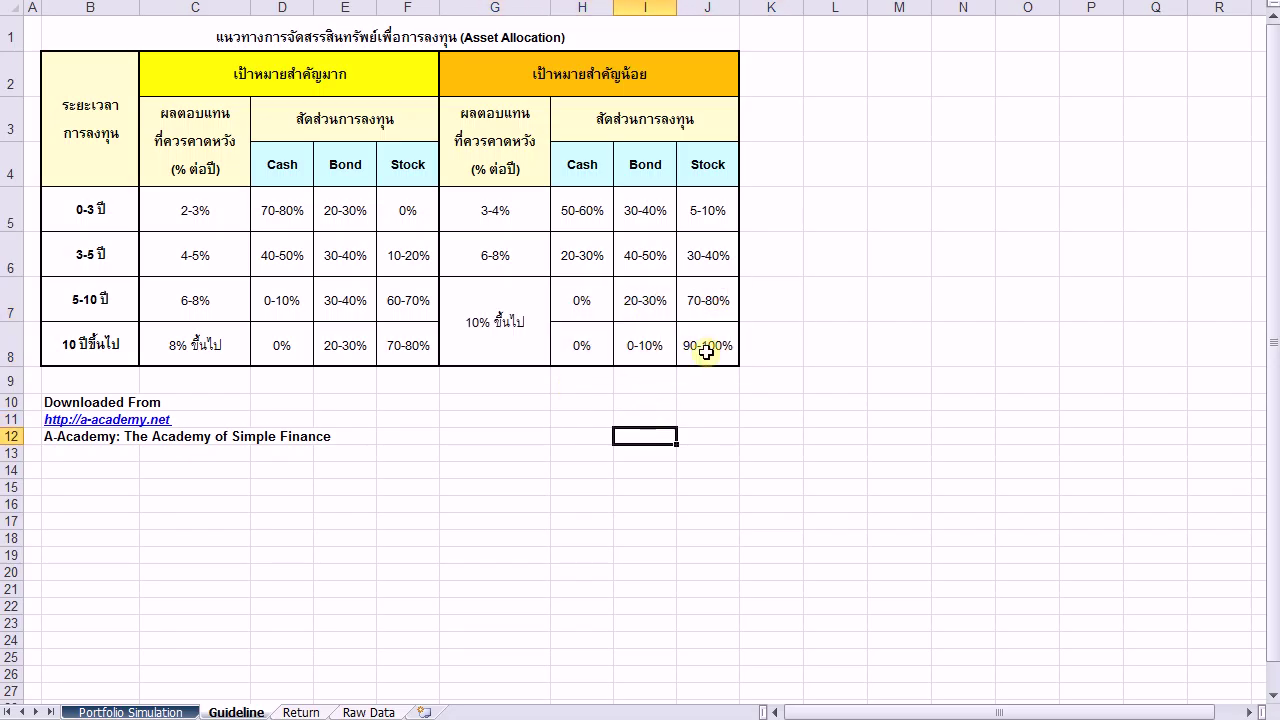
drag(700, 343, 508, 320)
click(660, 432)
drag(703, 302, 500, 340)
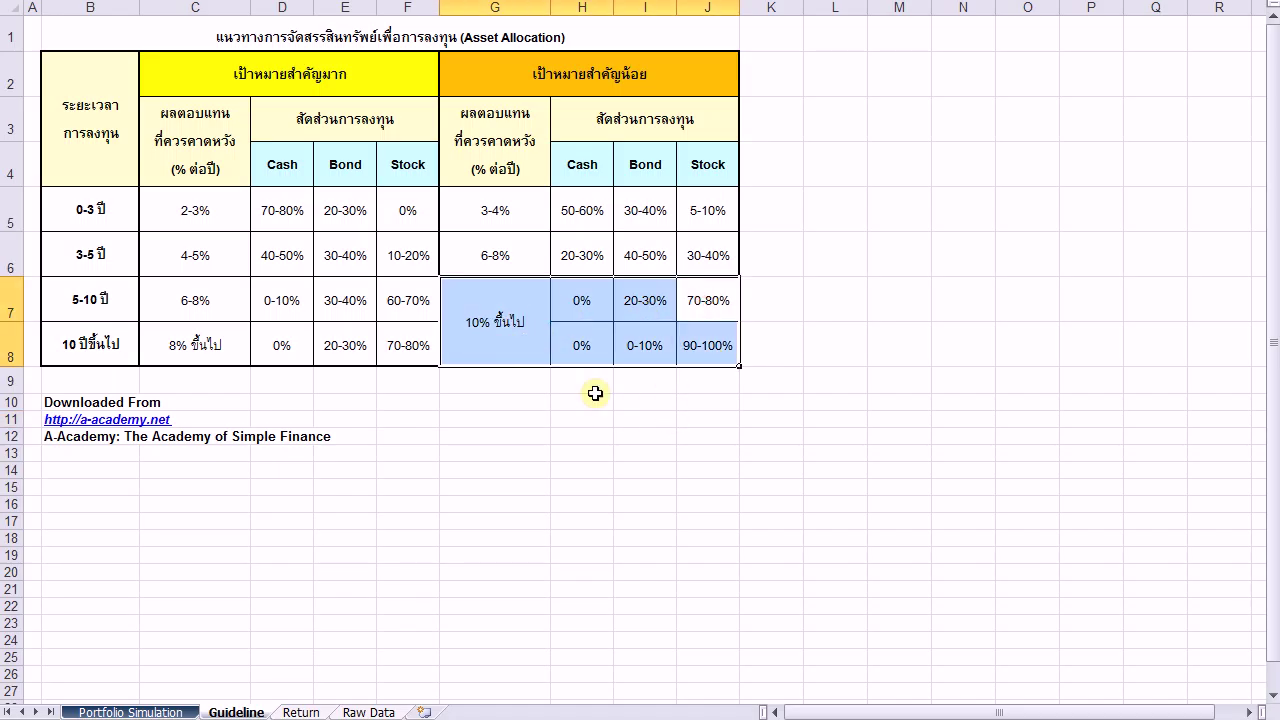
click(660, 432)
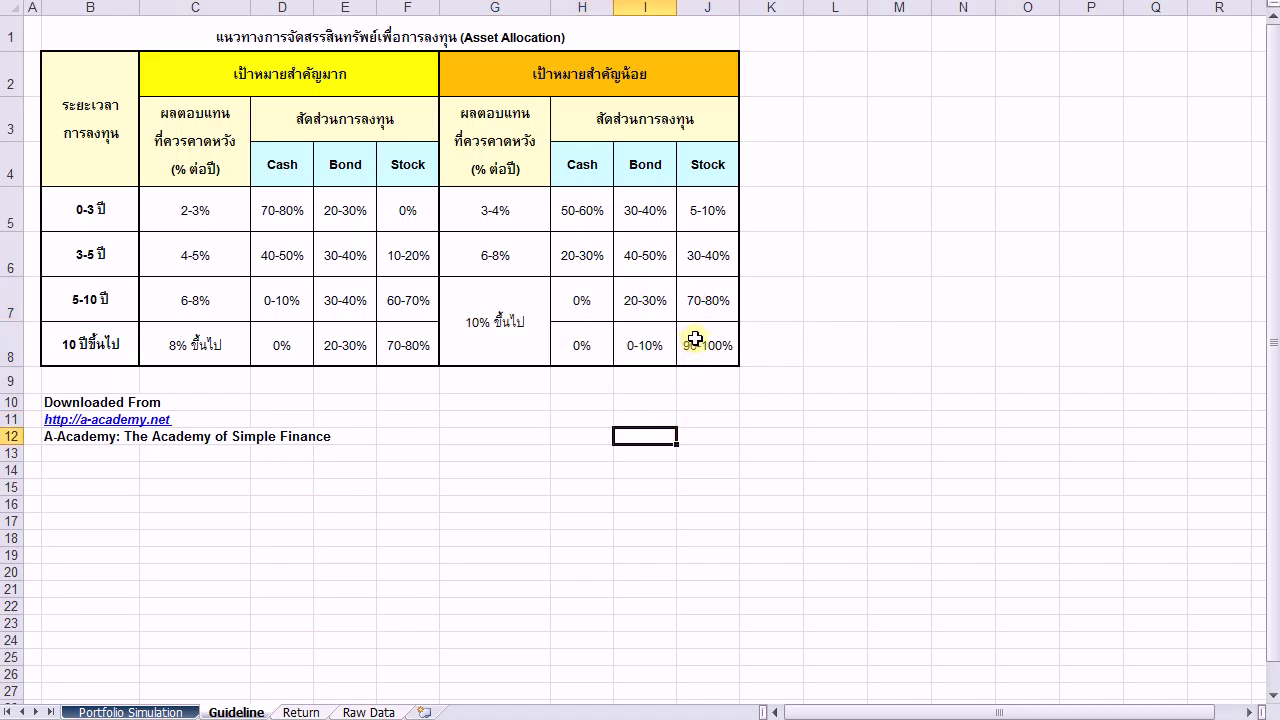
drag(706, 306, 517, 337)
click(711, 437)
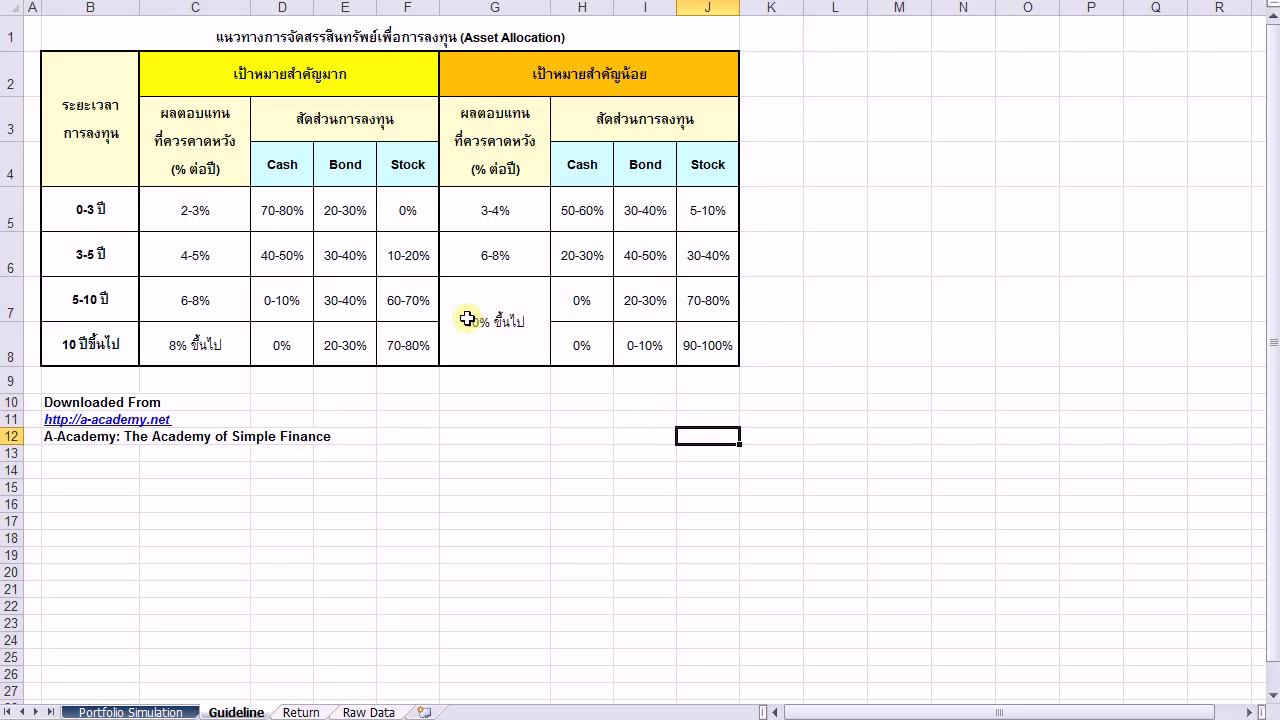
click(514, 330)
click(603, 345)
click(703, 353)
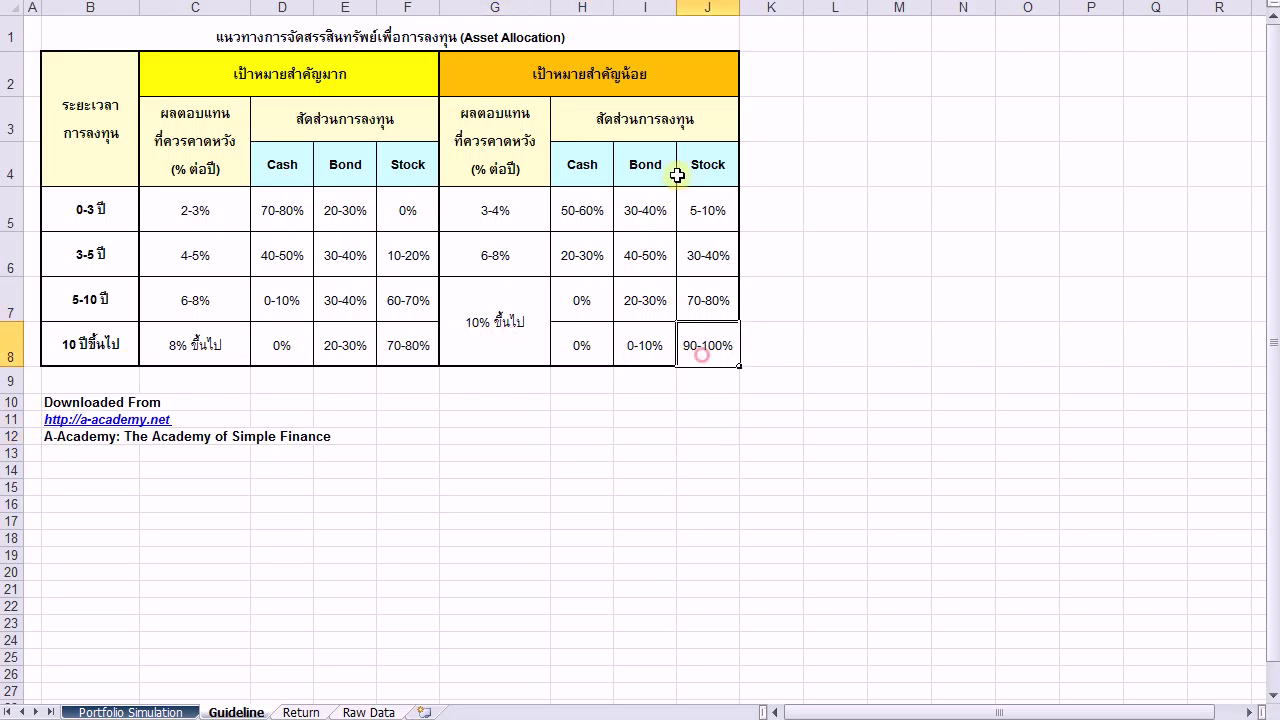
Set the Portfolio Simulation sheet's Bond portion to 10% and Stock portion to 90%, and check the average annual return.
click(130, 711)
click(268, 140)
text(10)
key(Tab)
text(90)
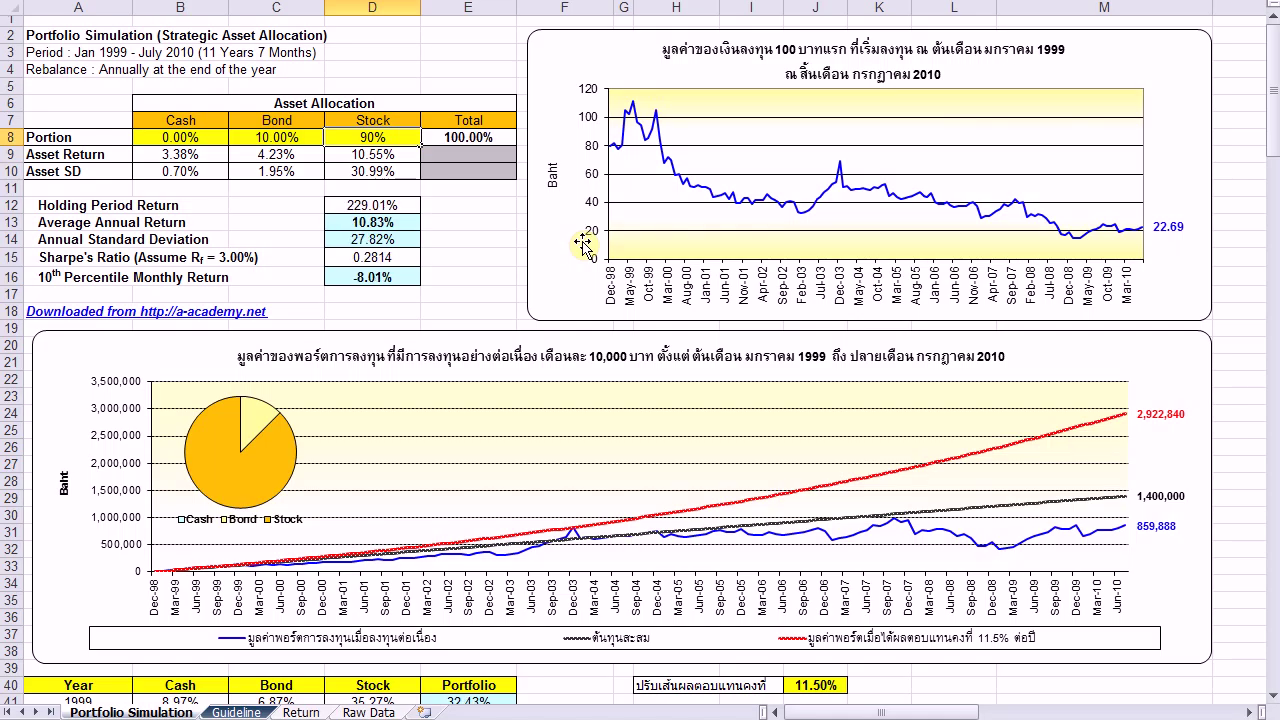
key(Return)
click(398, 217)
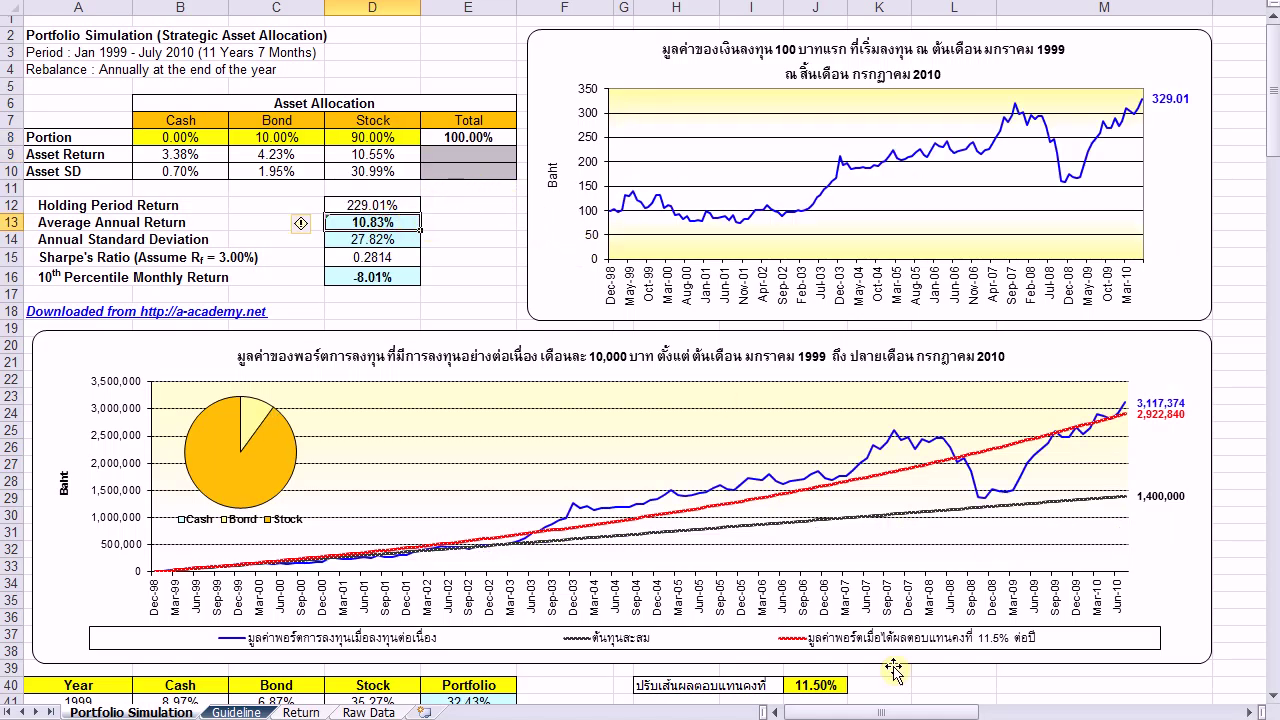
Set the constant return rate of the chart's comparison line to 12%, and refine it to 12.5%.
click(818, 686)
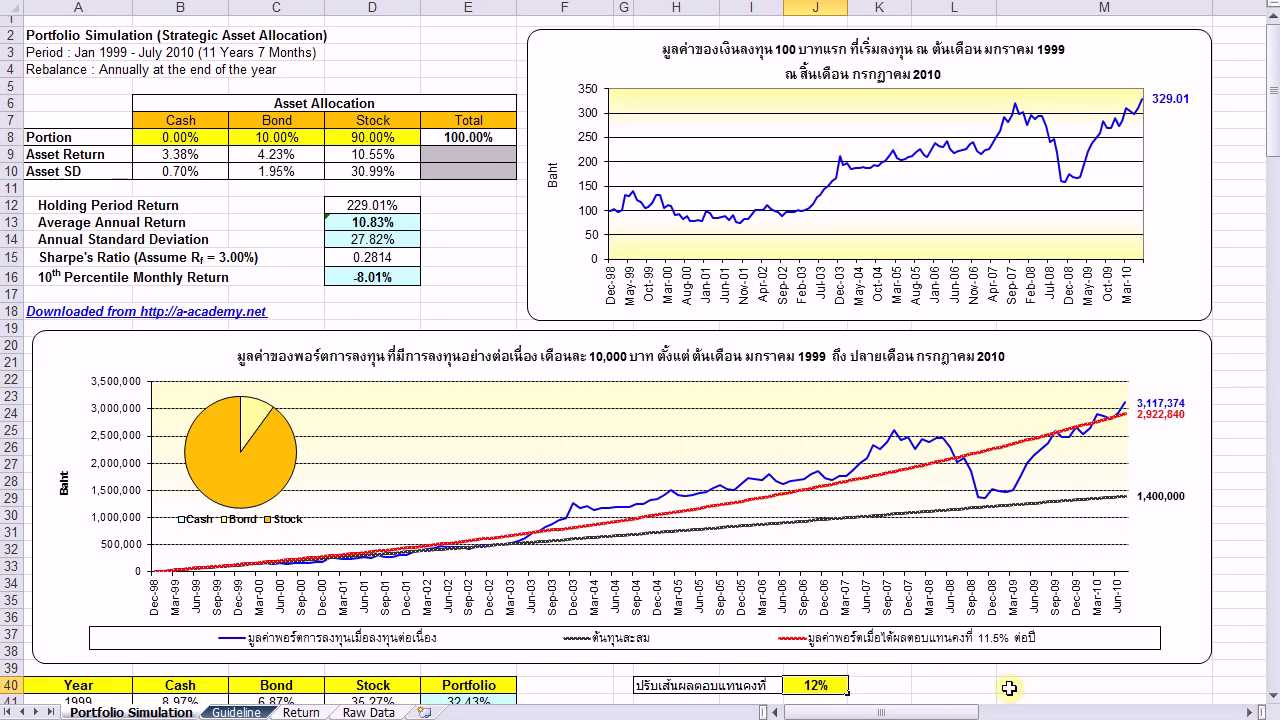
text(12)
key(ctrl+Return)
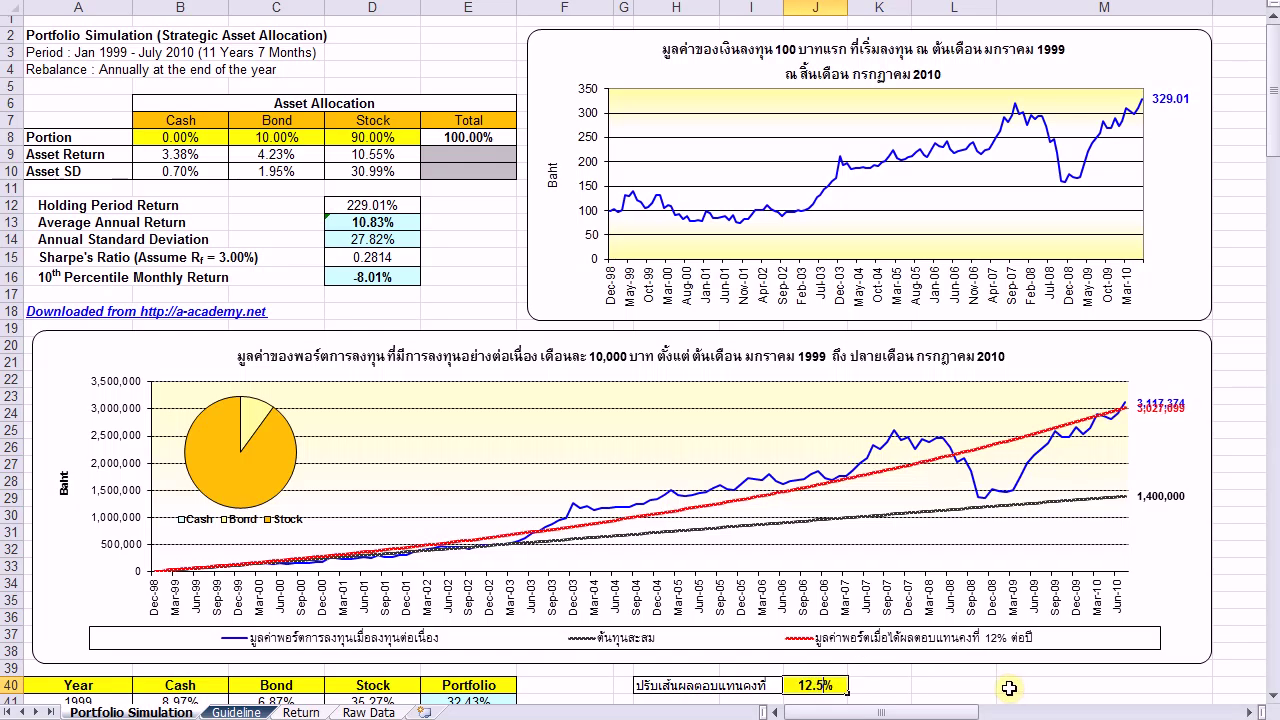
text(12.5)
key(Tab)
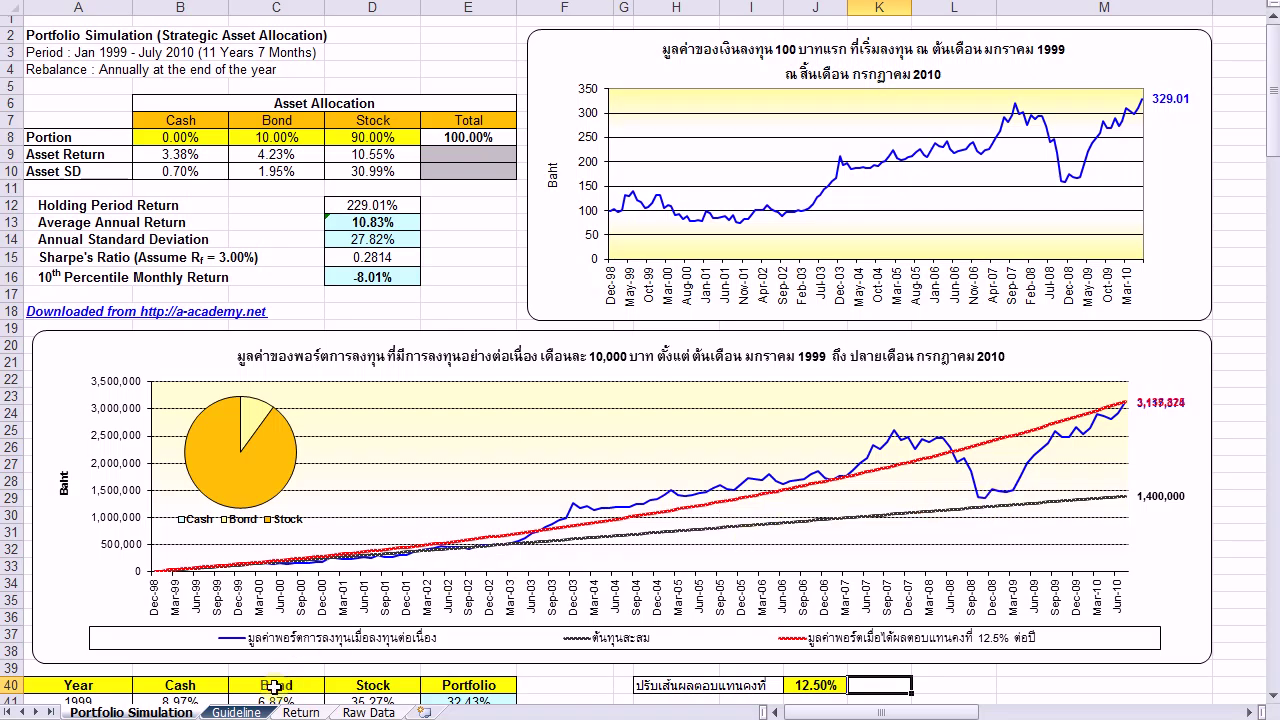
Review the Guideline sheet's asset allocation table and go back to the Portfolio Simulation sheet.
click(236, 712)
click(835, 436)
click(880, 312)
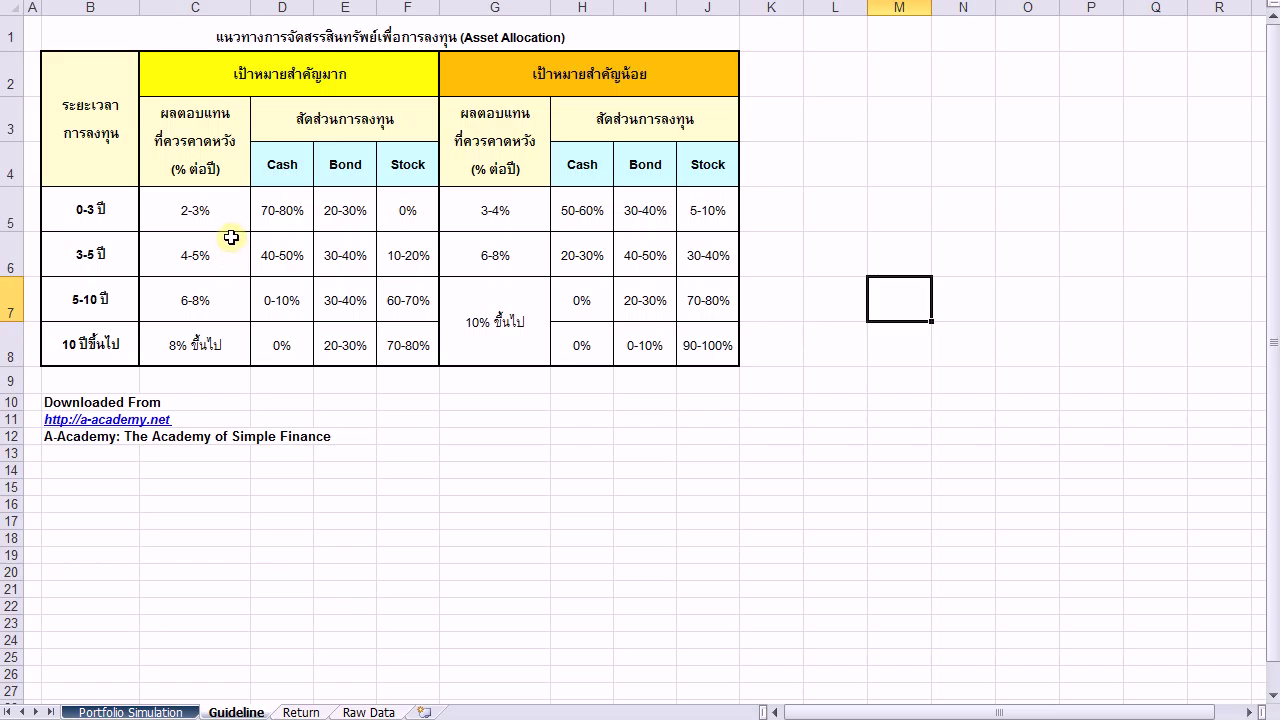
click(130, 712)
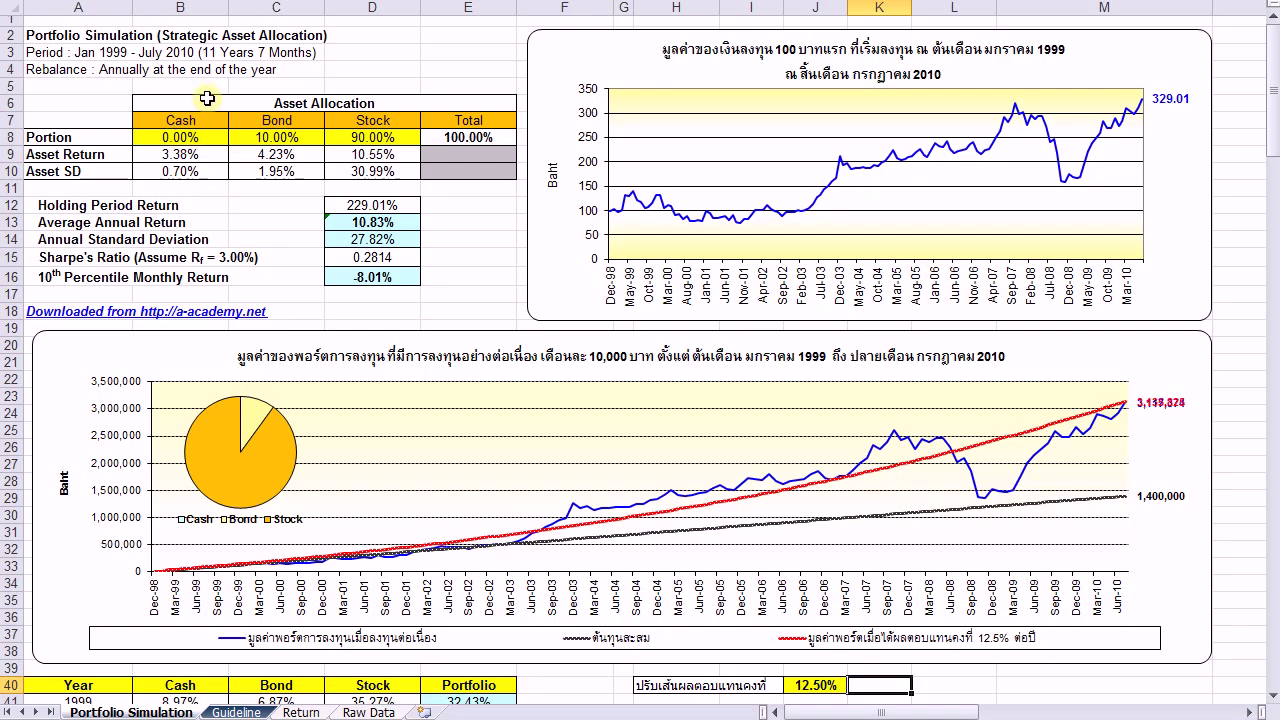
click(455, 205)
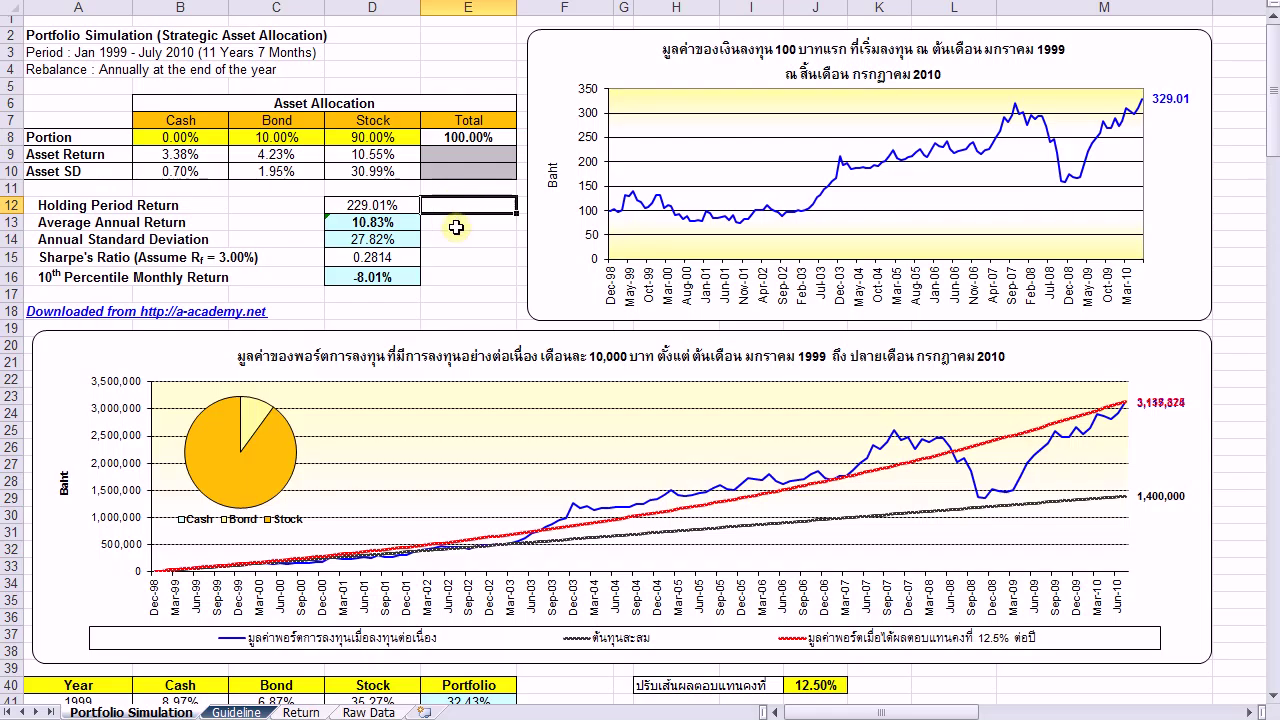
Examine the yearly return table and the monthly portfolio value and investment calculations below the simulation charts.
scroll(448, 230, down, 8)
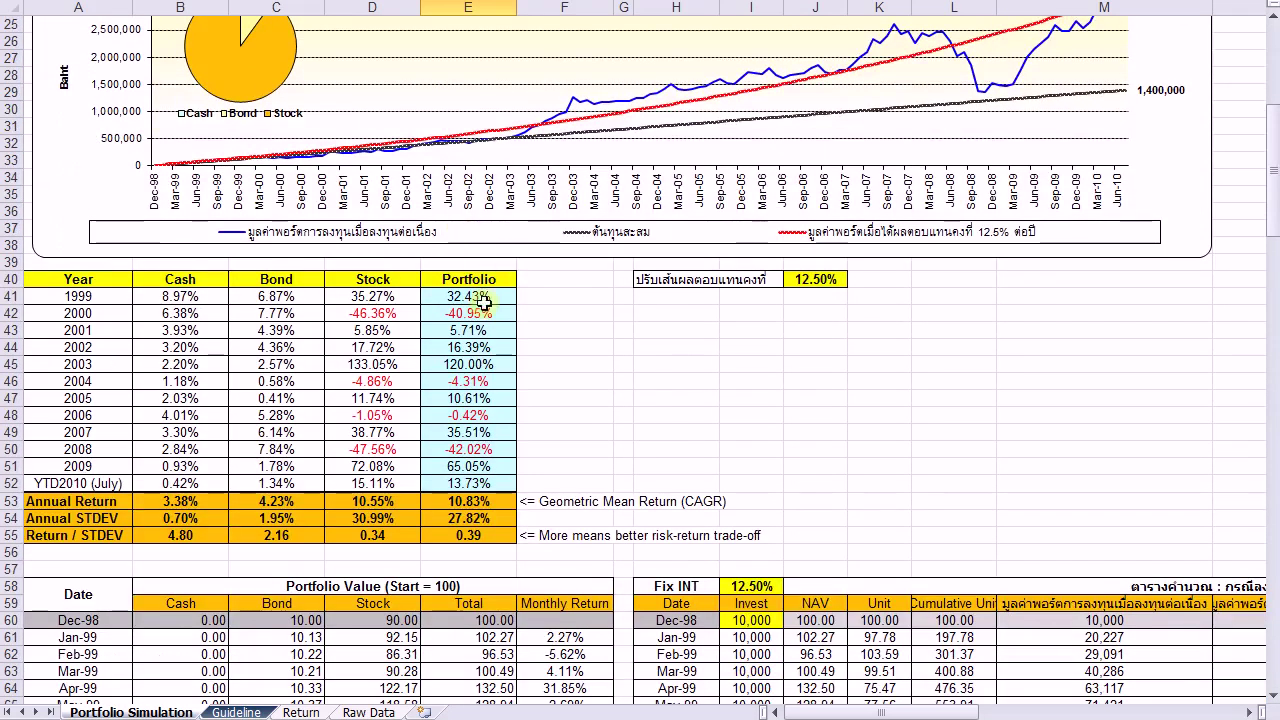
click(565, 330)
scroll(498, 330, down, 5)
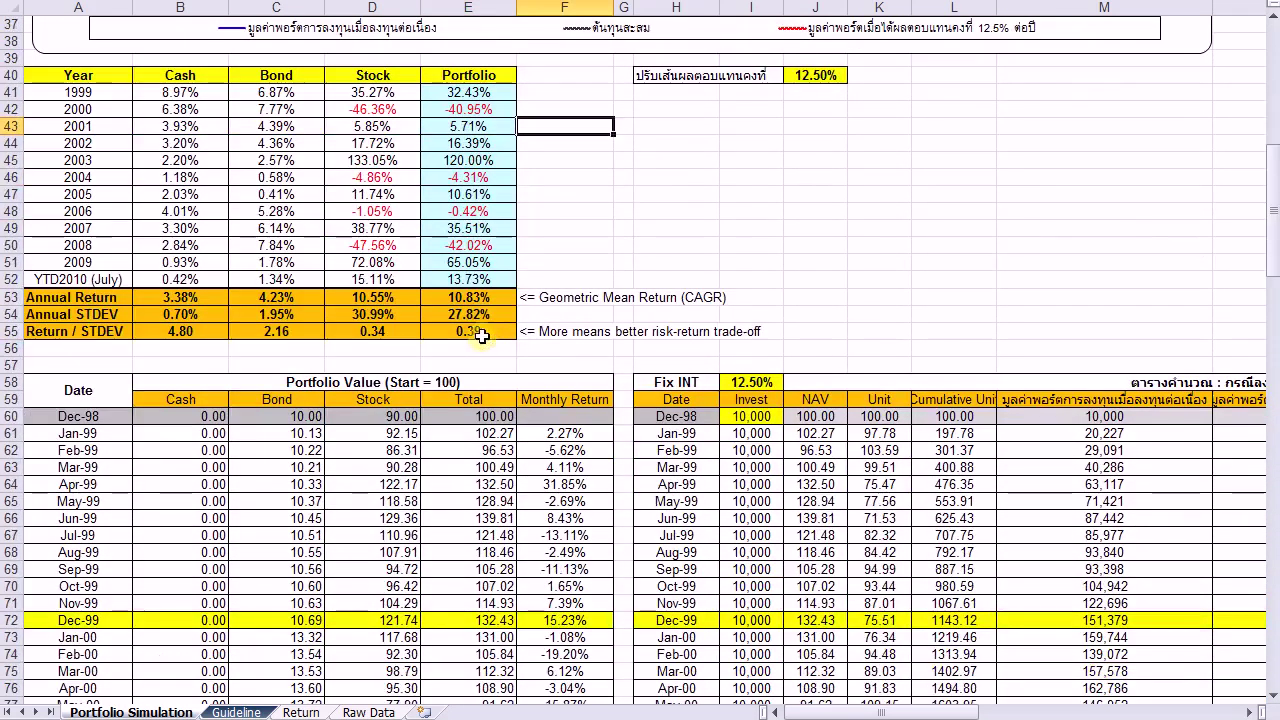
scroll(498, 330, down, 7)
scroll(483, 326, up, 4)
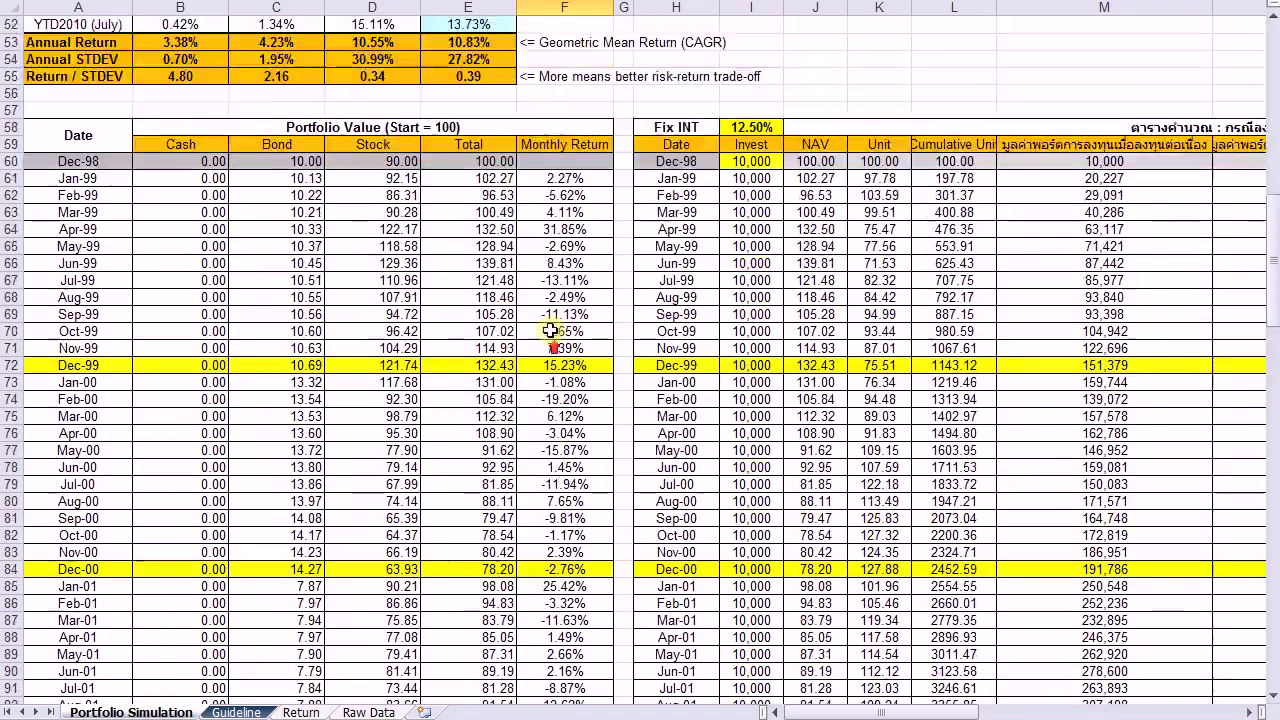
drag(955, 712, 912, 708)
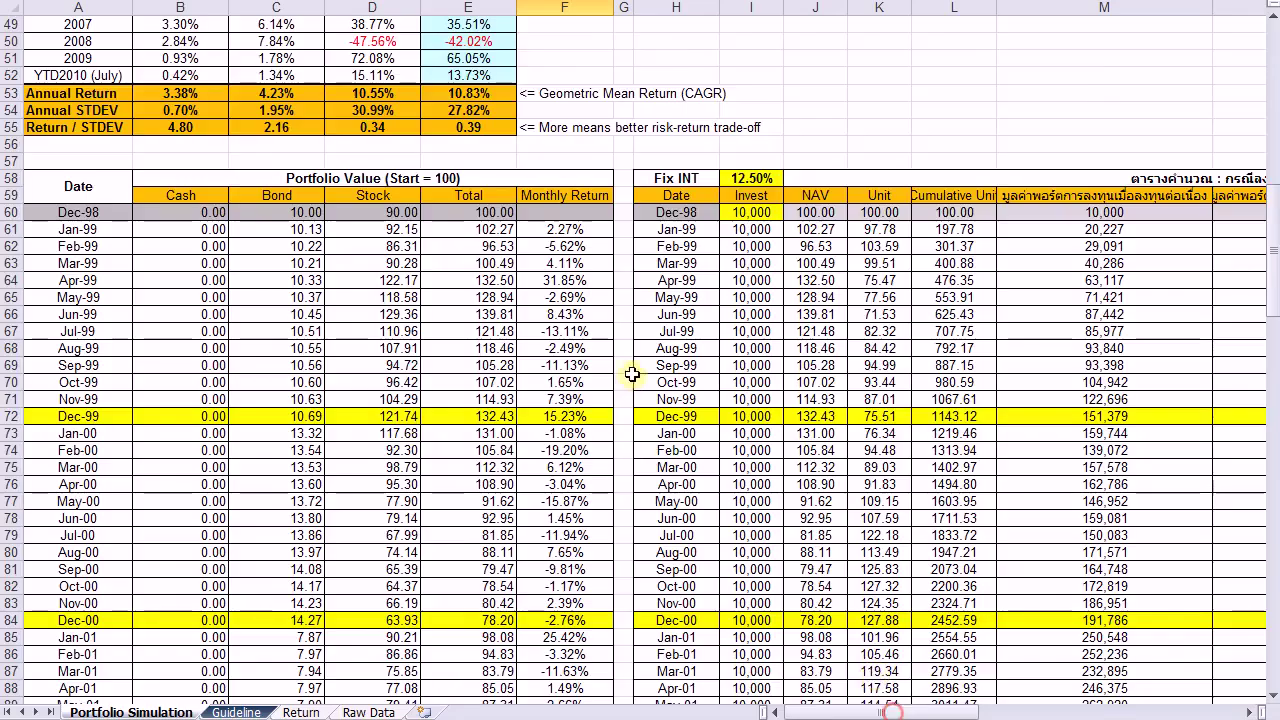
scroll(634, 386, down, 5)
scroll(634, 386, down, 6)
scroll(690, 384, up, 15)
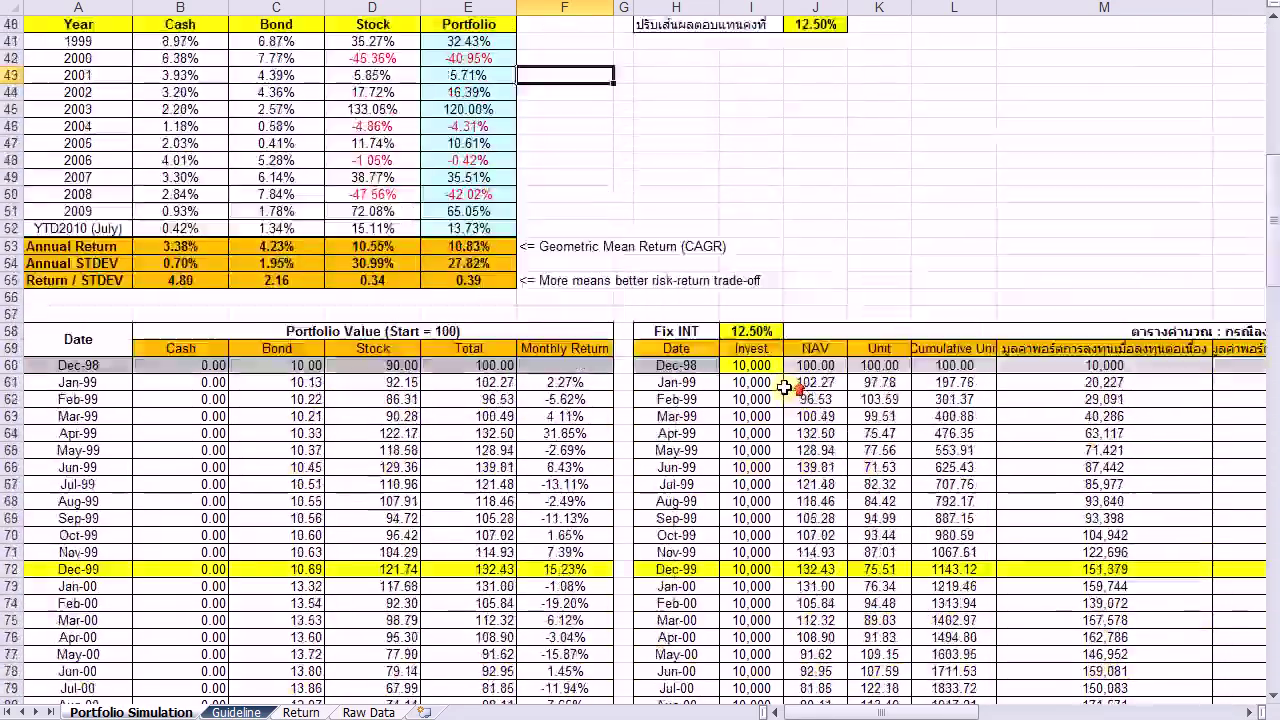
scroll(773, 382, up, 12)
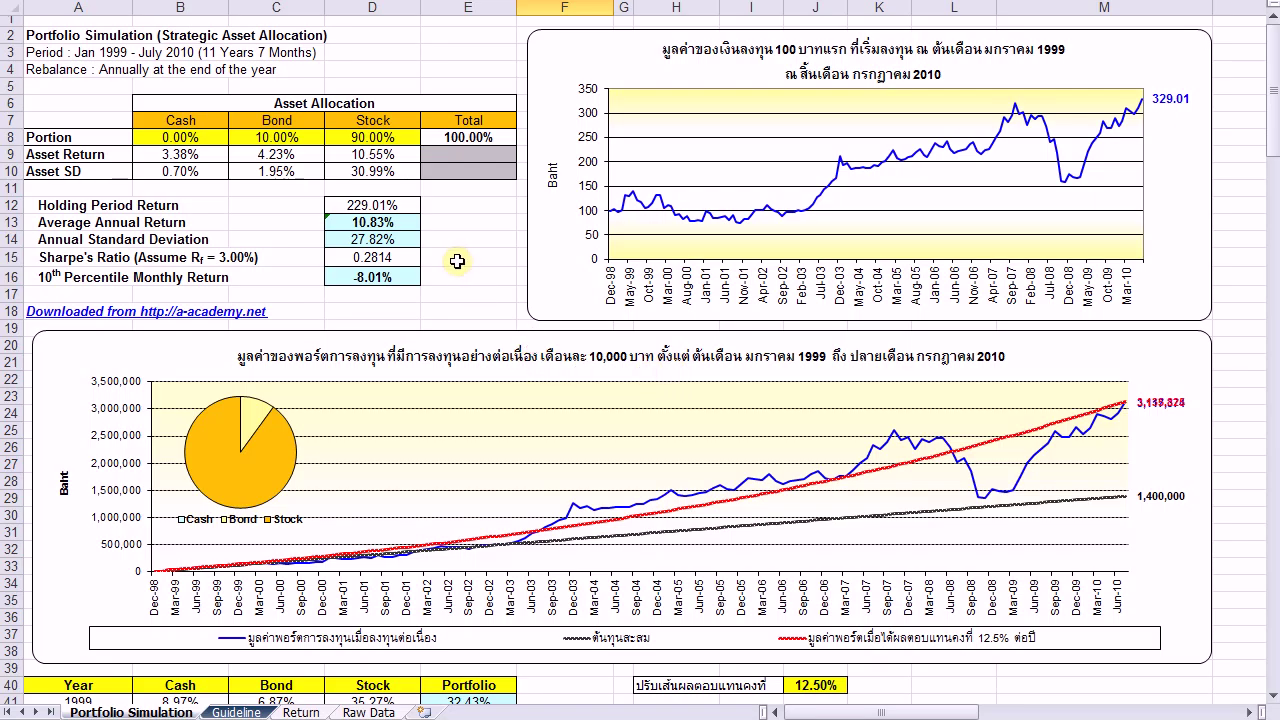
Examine the monthly Cash, Bond and Stock returns from Jan-99 onward on the Return sheet.
click(236, 712)
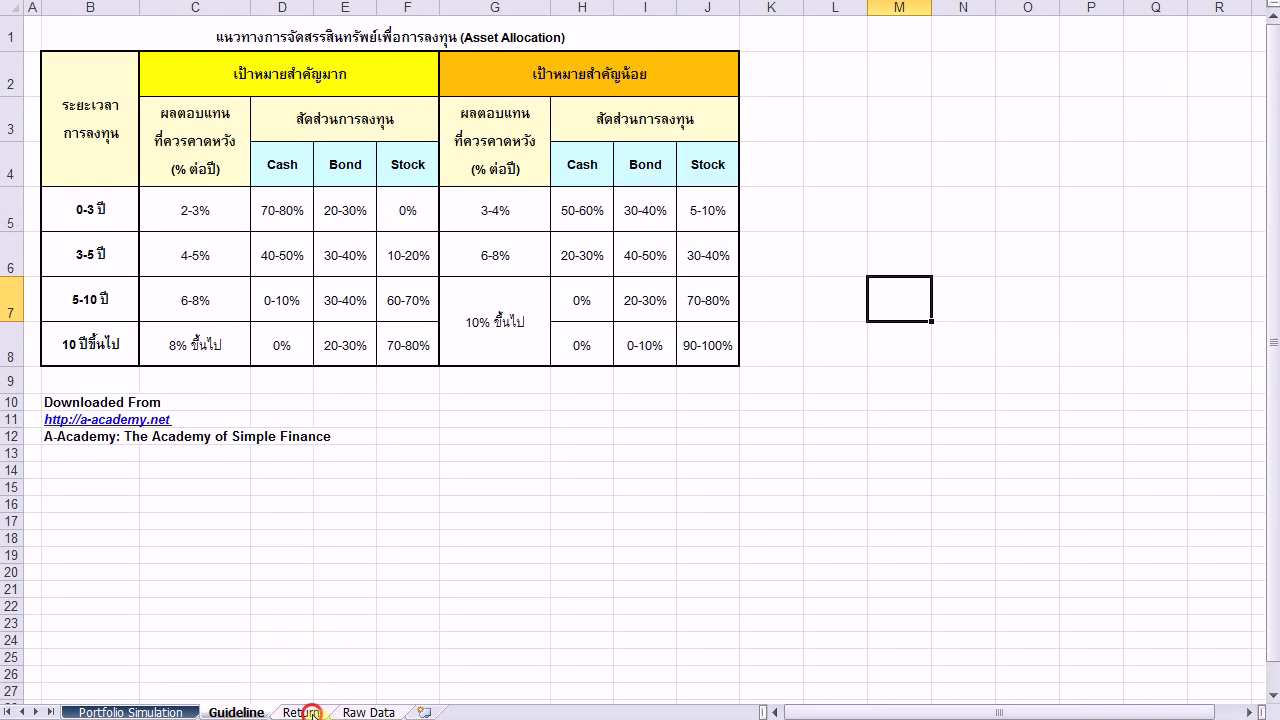
click(311, 712)
scroll(575, 397, down, 1)
scroll(569, 251, up, 1)
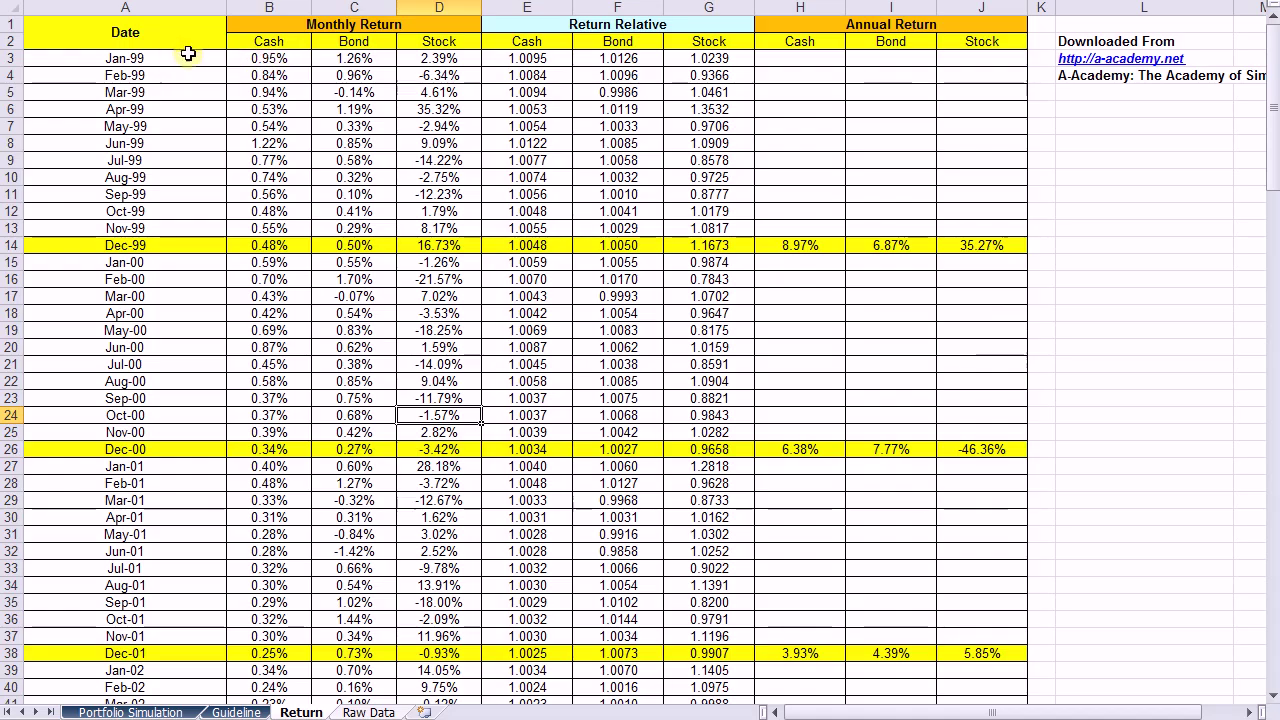
click(368, 60)
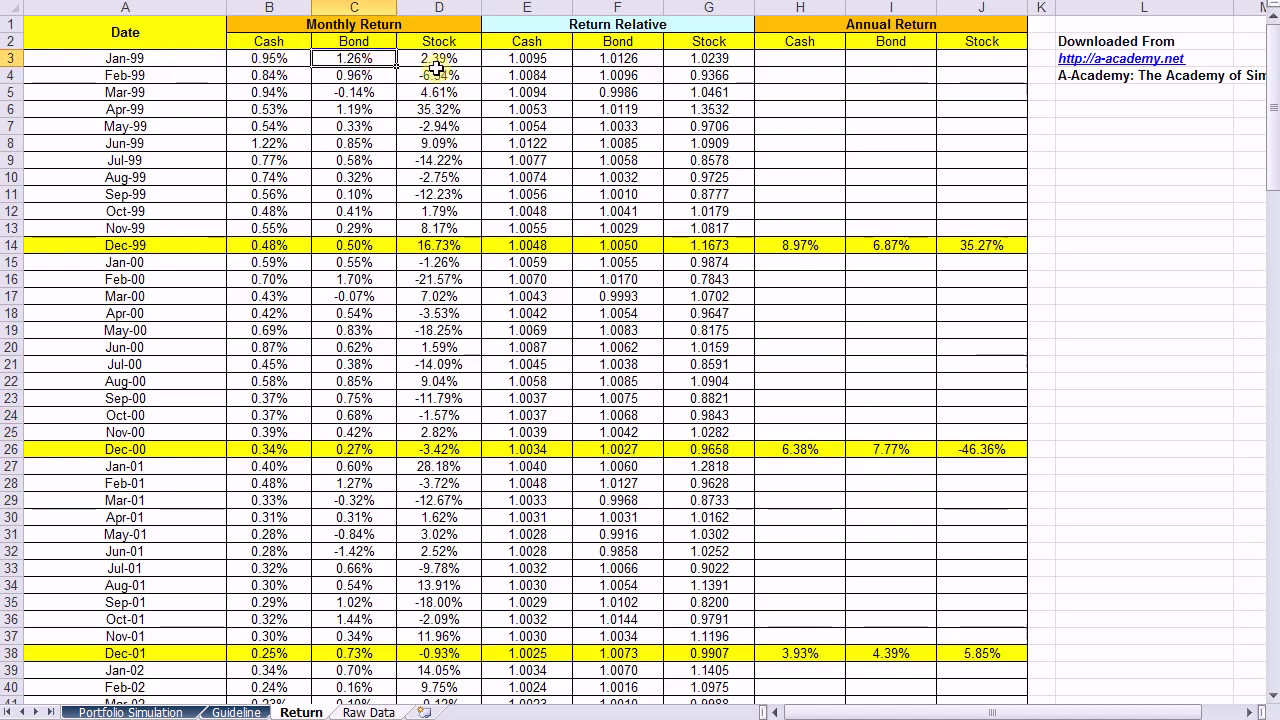
click(437, 60)
scroll(320, 320, down, 8)
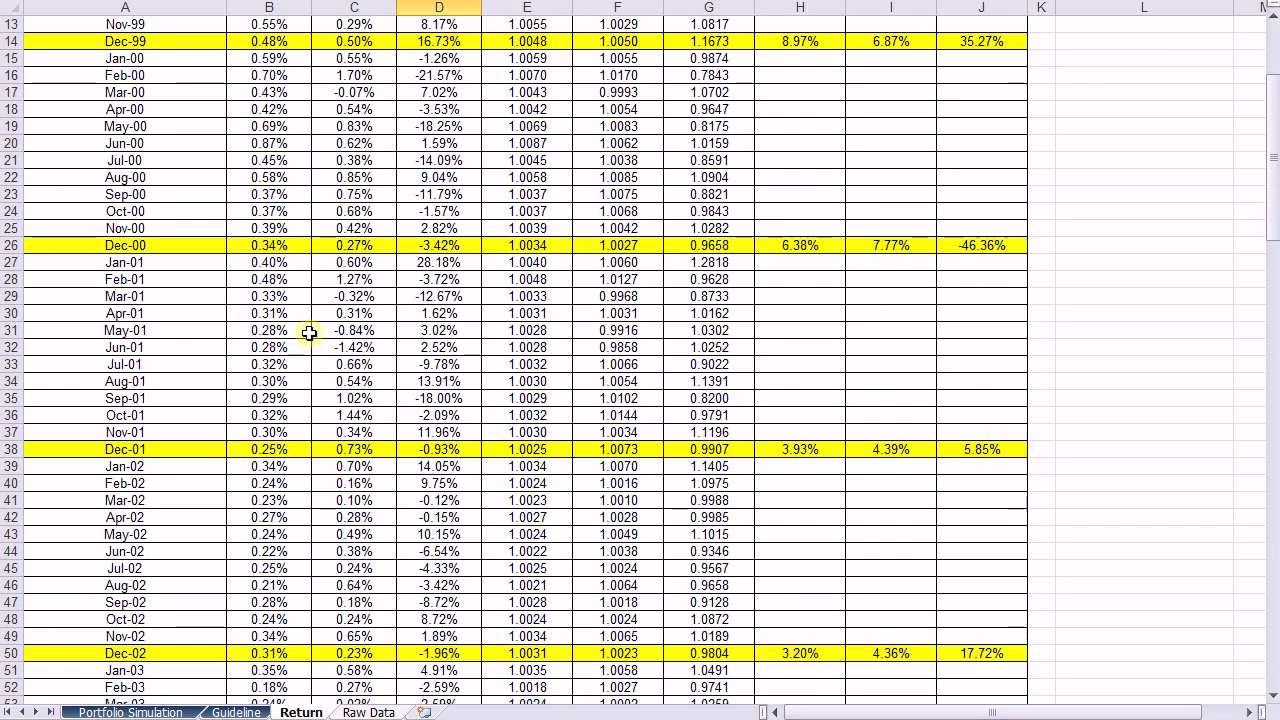
scroll(310, 326, down, 11)
scroll(345, 290, up, 17)
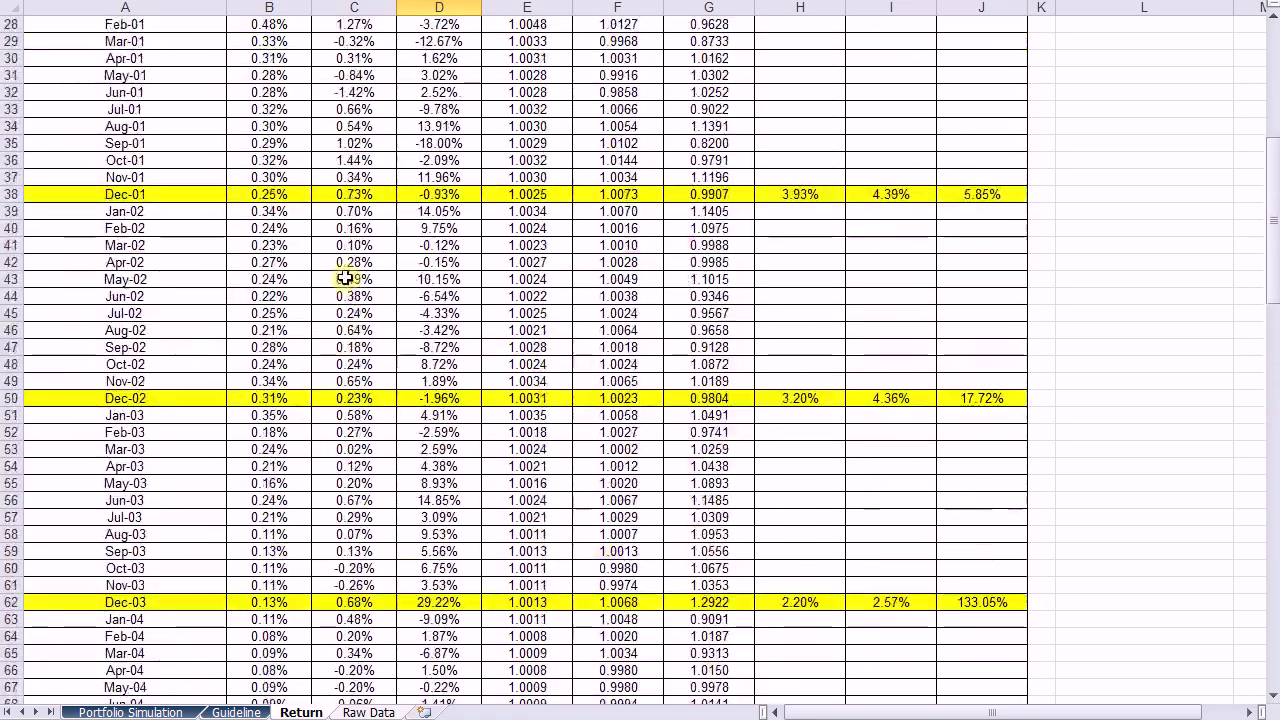
scroll(340, 270, up, 3)
Check the Dec-99 annual returns for Cash, Bond and Stock on the Return sheet.
click(811, 245)
click(875, 245)
click(949, 245)
click(832, 250)
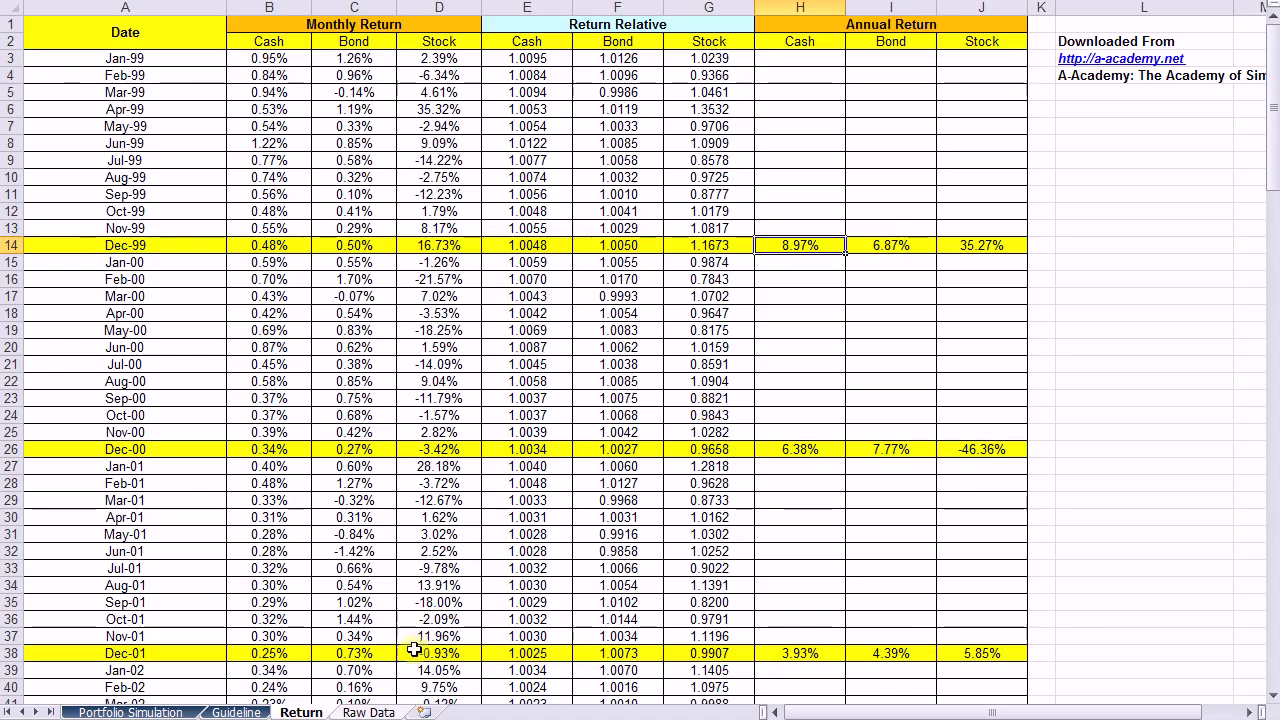
Examine the Cash source data on the Raw Data sheet, reading through the TMB Money Fund prices.
click(363, 709)
click(407, 170)
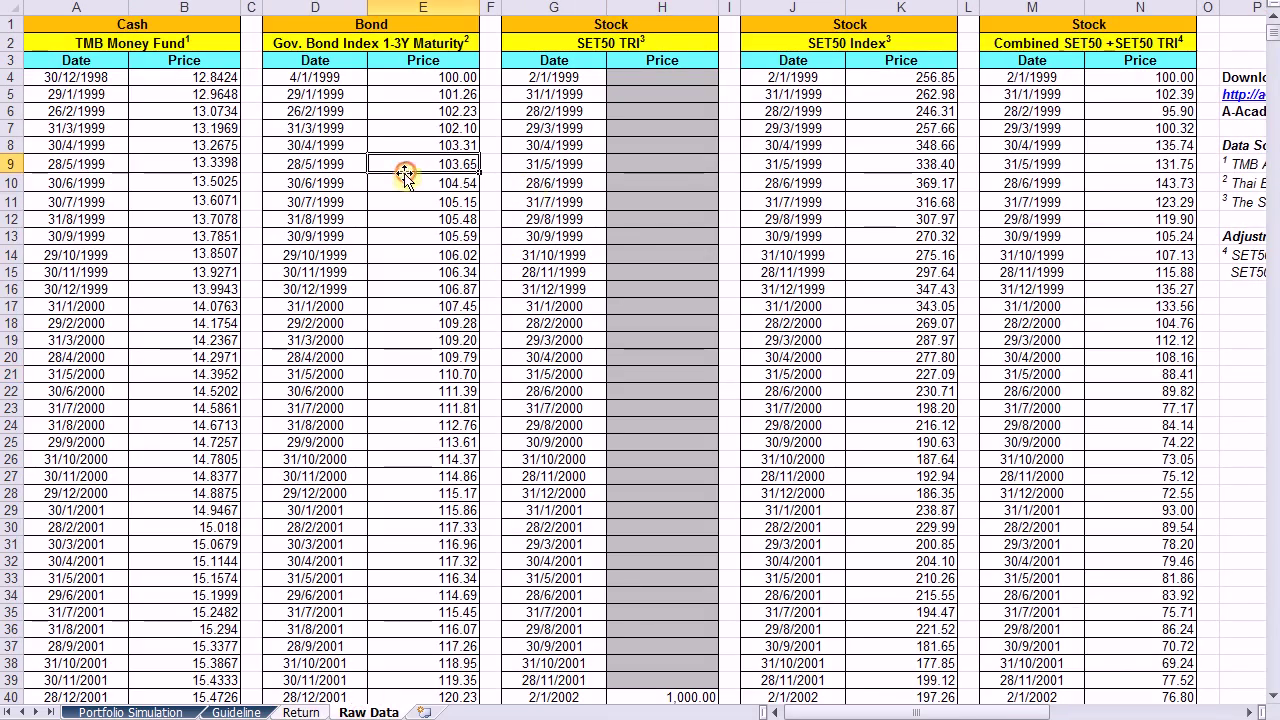
scroll(650, 229, down, 1)
scroll(634, 206, up, 1)
click(285, 110)
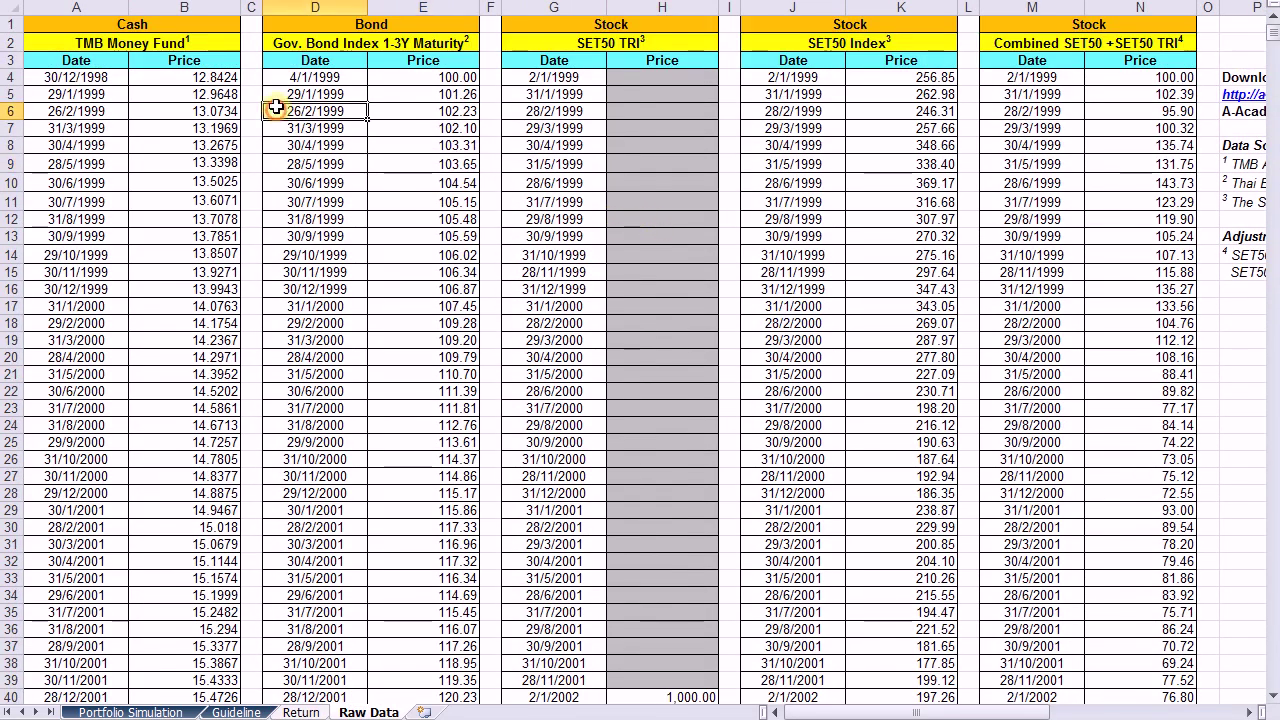
click(172, 45)
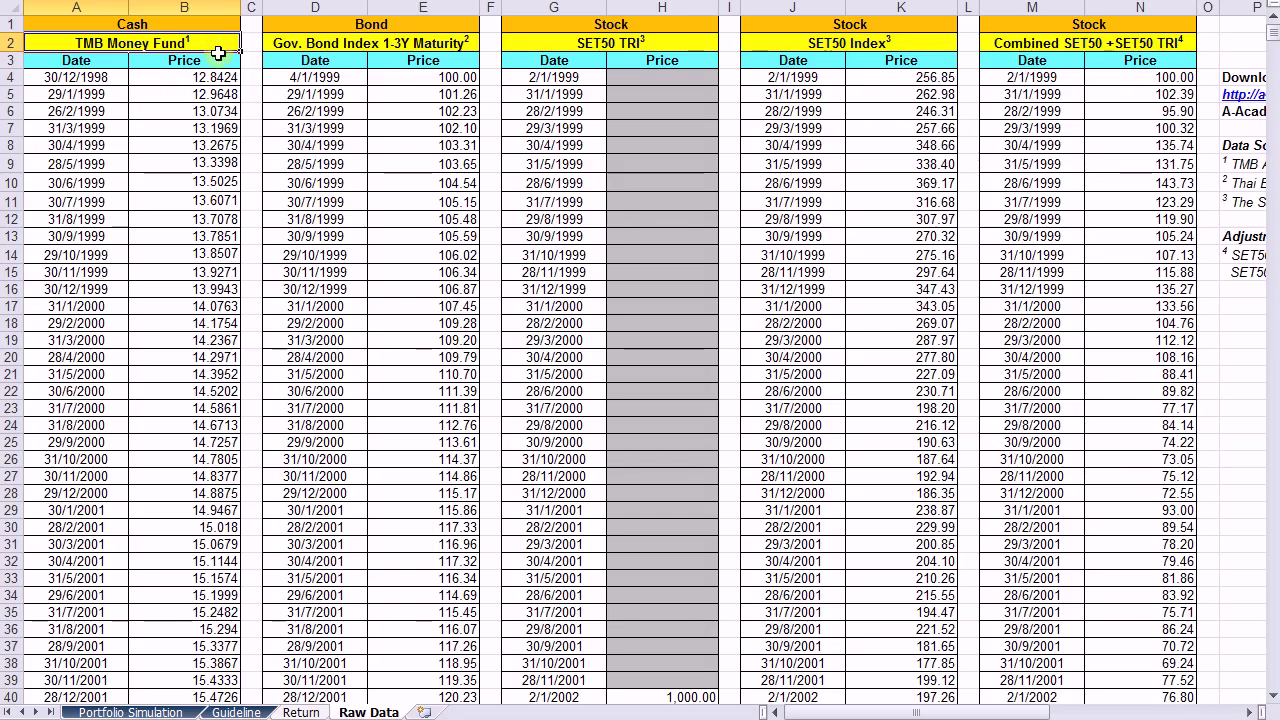
click(200, 94)
scroll(225, 220, down, 9)
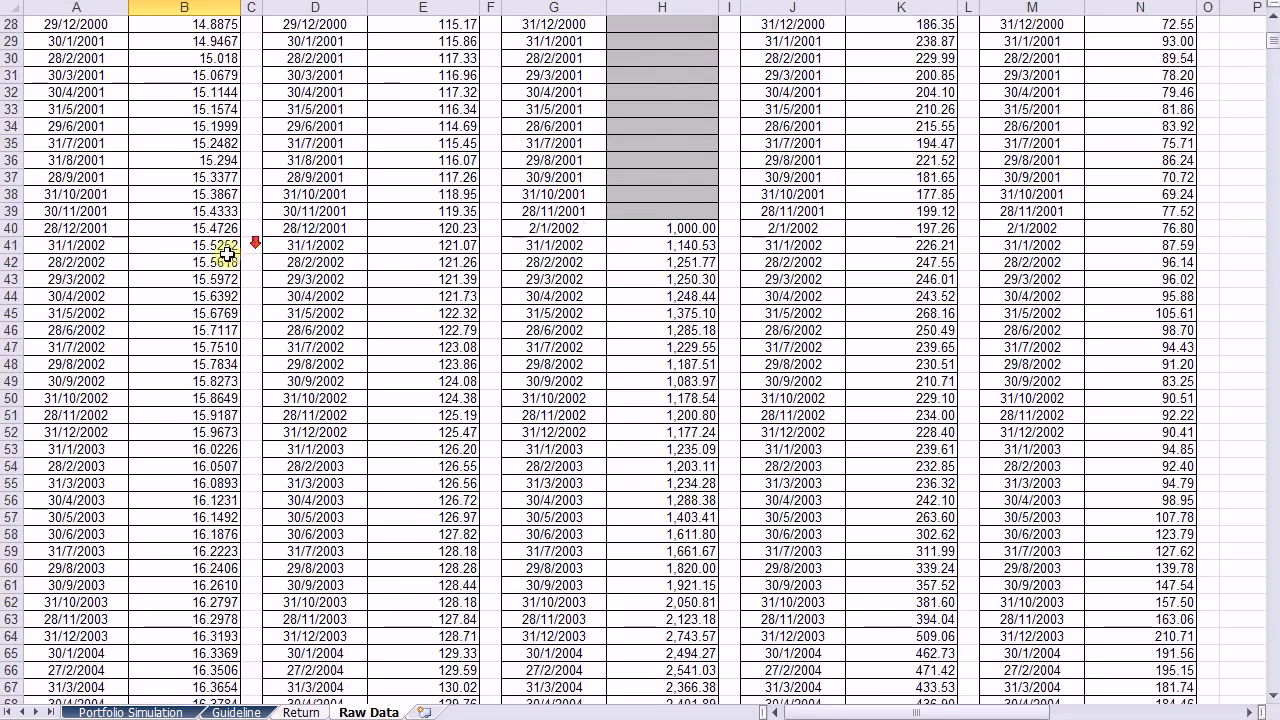
scroll(200, 260, up, 9)
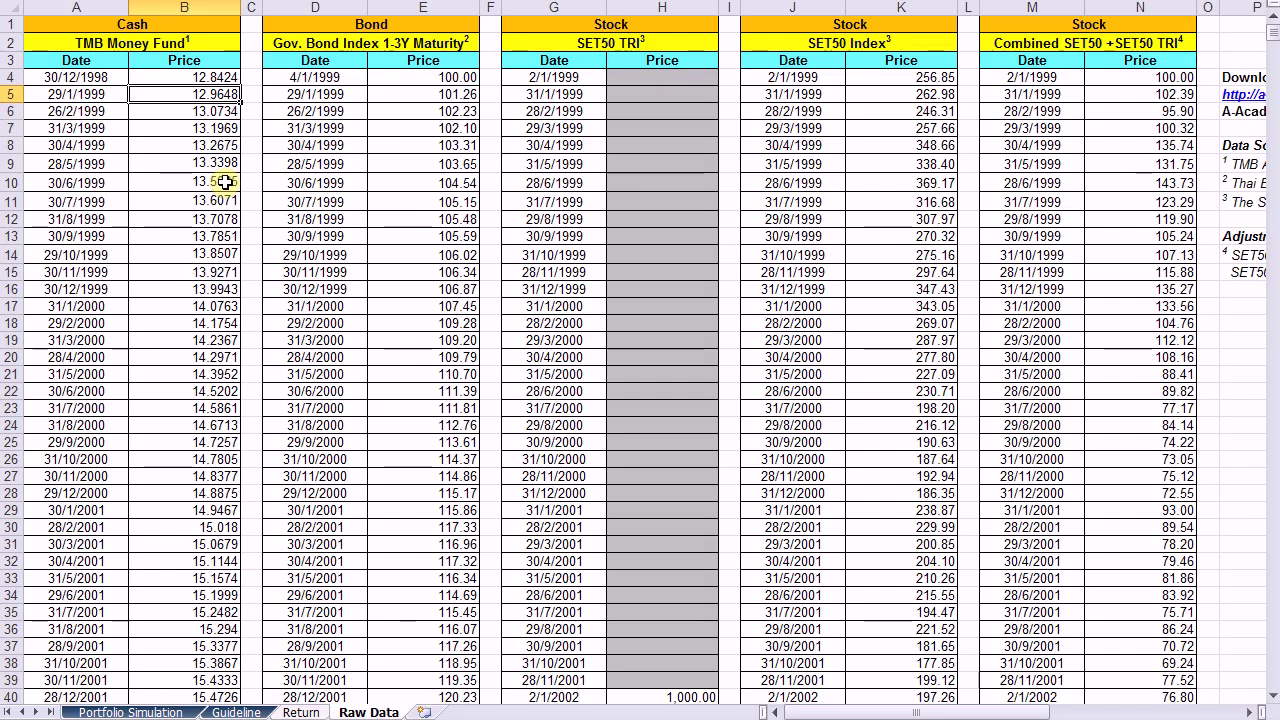
Check the Bond source data and early prices of the Gov. Bond Index 1-3Y Maturity.
click(400, 143)
click(434, 76)
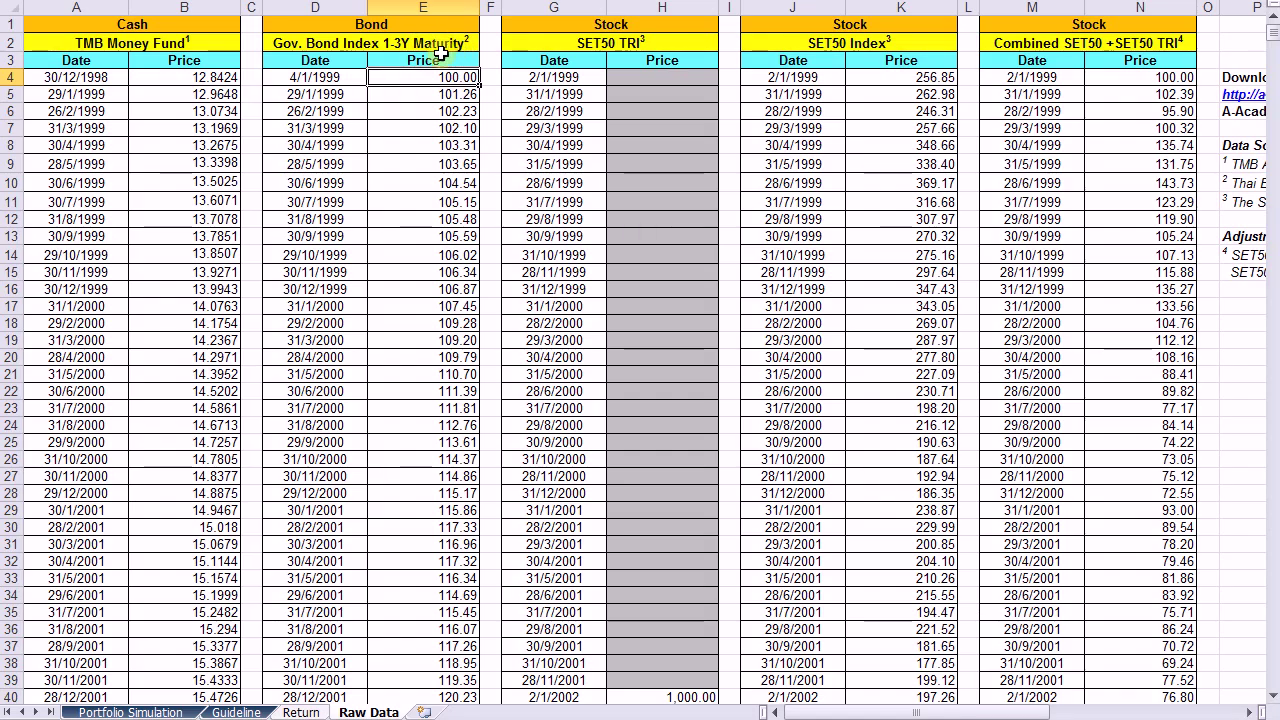
click(457, 131)
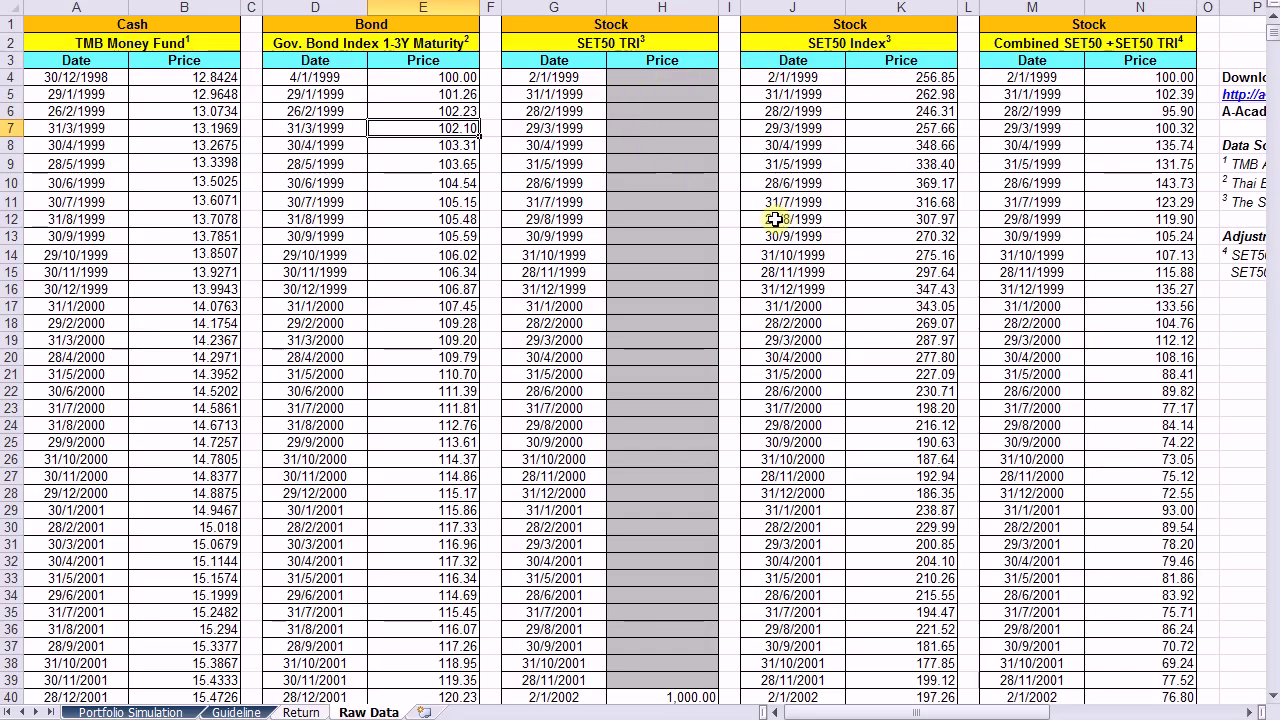
Examine the Stock source data and locate the first SET50 TRI price, in the 2/1/2002 row.
scroll(694, 300, down, 2)
scroll(689, 310, up, 2)
scroll(689, 310, down, 2)
scroll(689, 310, up, 2)
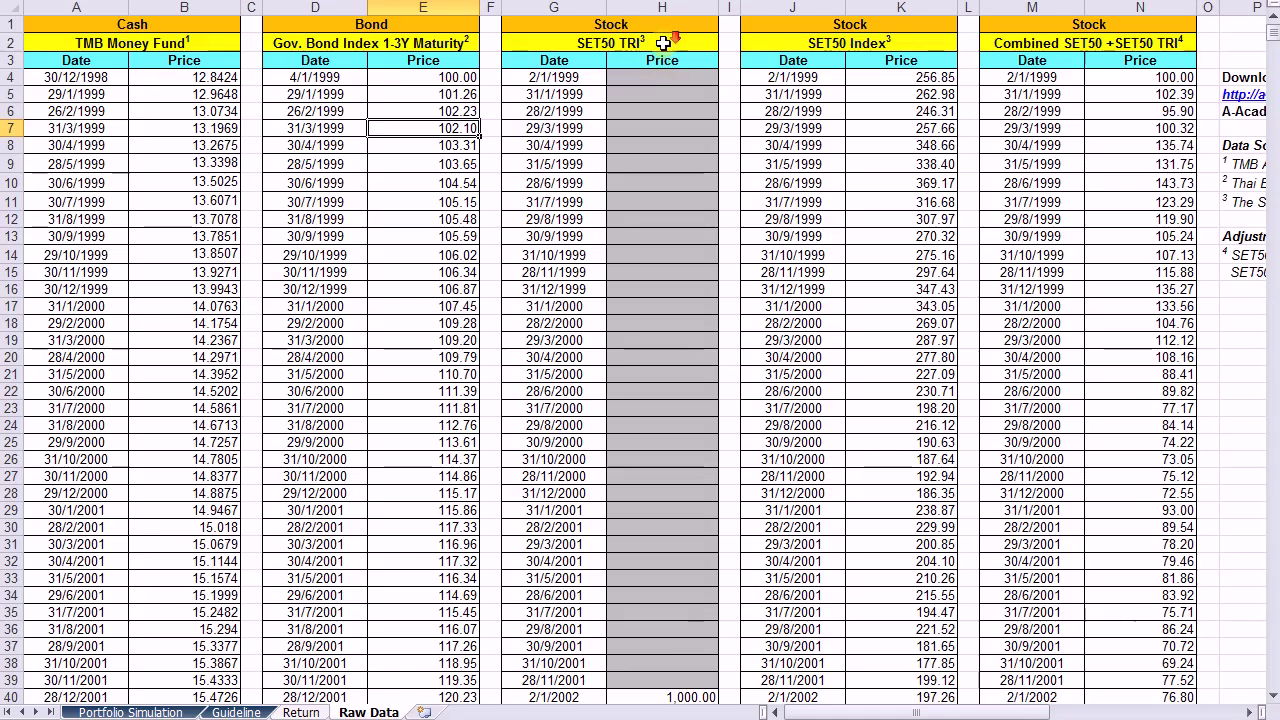
scroll(660, 43, down, 4)
click(646, 484)
drag(640, 484, 517, 484)
click(632, 484)
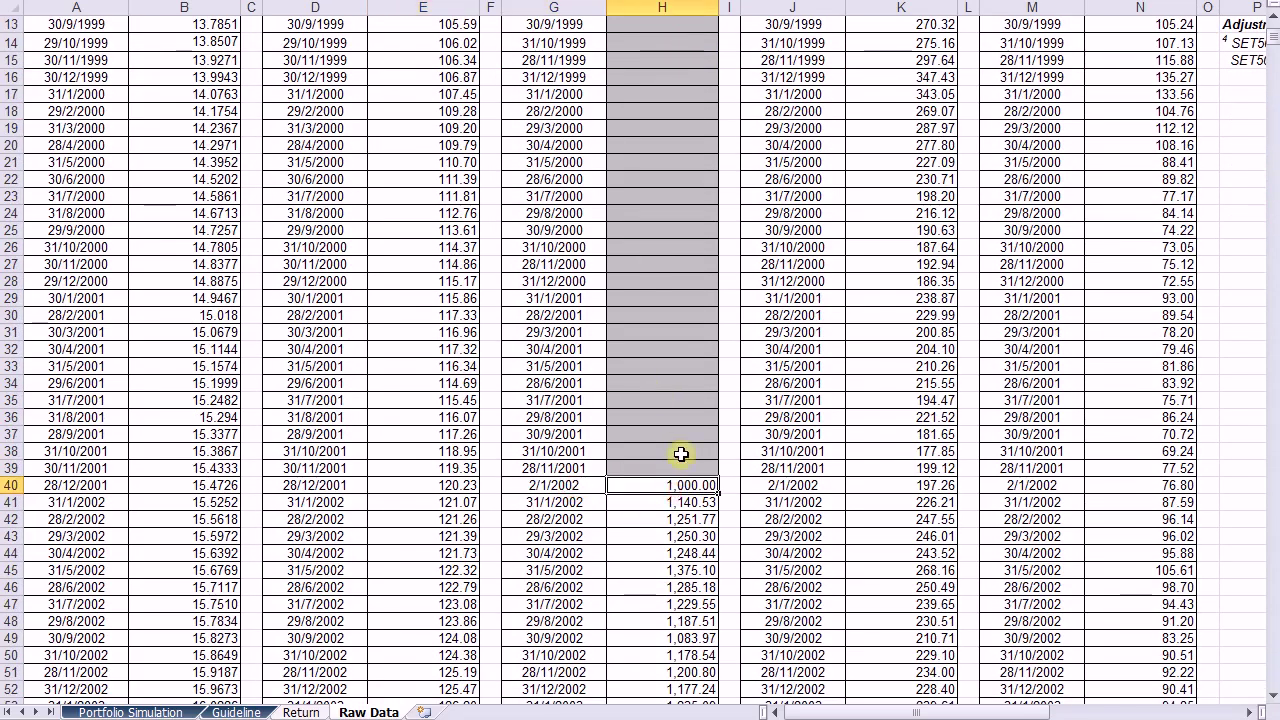
Examine the SET50 Index price series in the stock source data on the Raw Data sheet.
scroll(829, 481, up, 4)
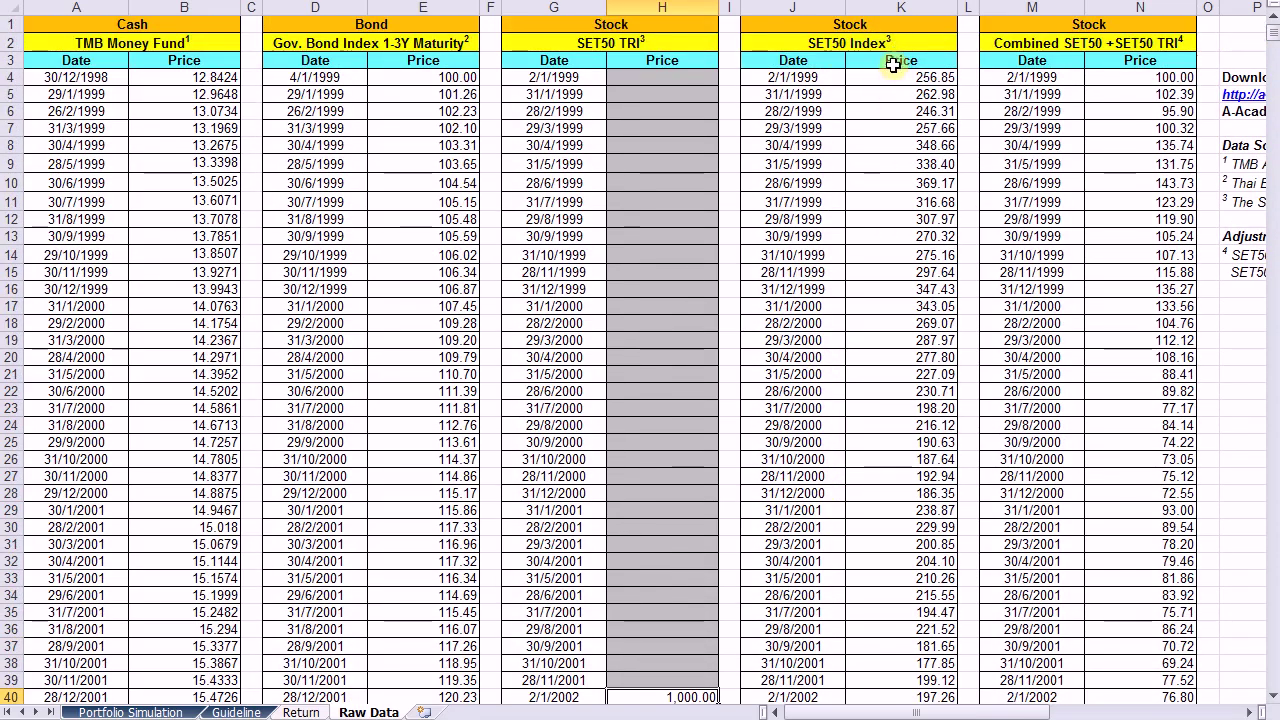
click(893, 81)
click(912, 204)
scroll(914, 214, down, 3)
scroll(914, 214, up, 3)
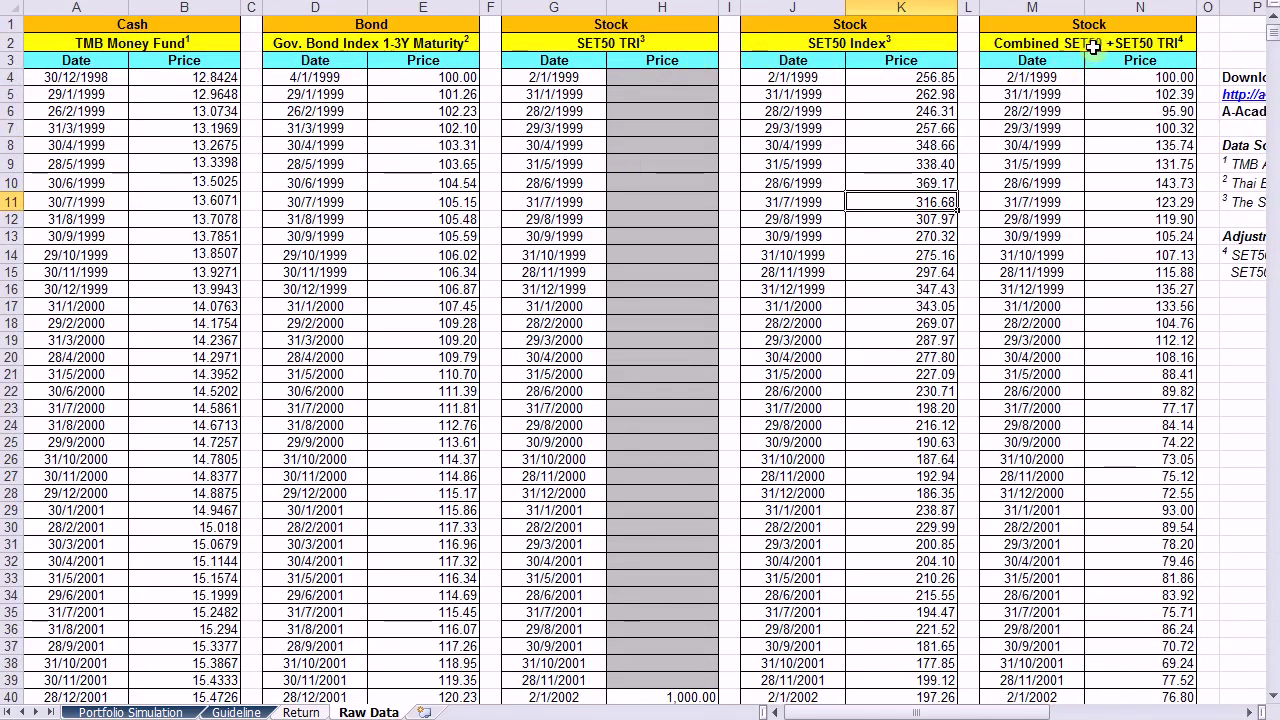
Examine the Combined SET50 + SET50 TRI prices and read the data source and stock index adjustment notes beside them.
click(1129, 80)
drag(1129, 80, 1114, 360)
scroll(1116, 358, up, 5)
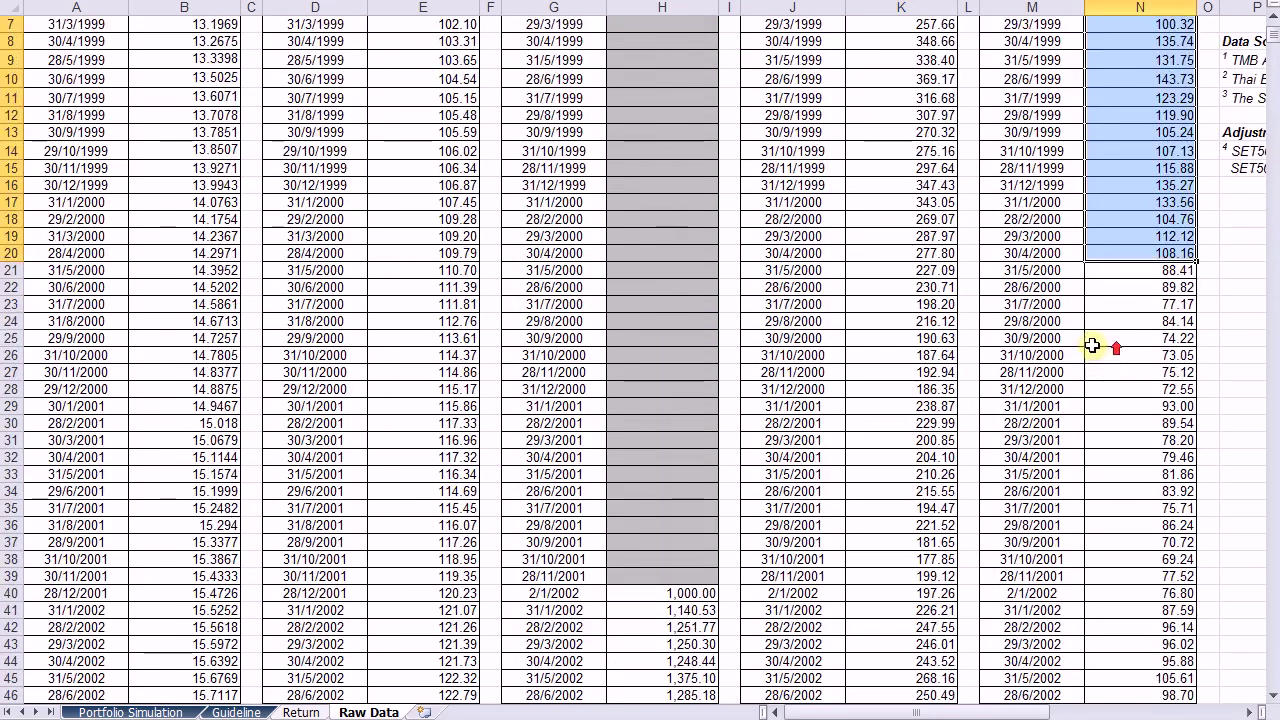
click(945, 202)
click(1114, 110)
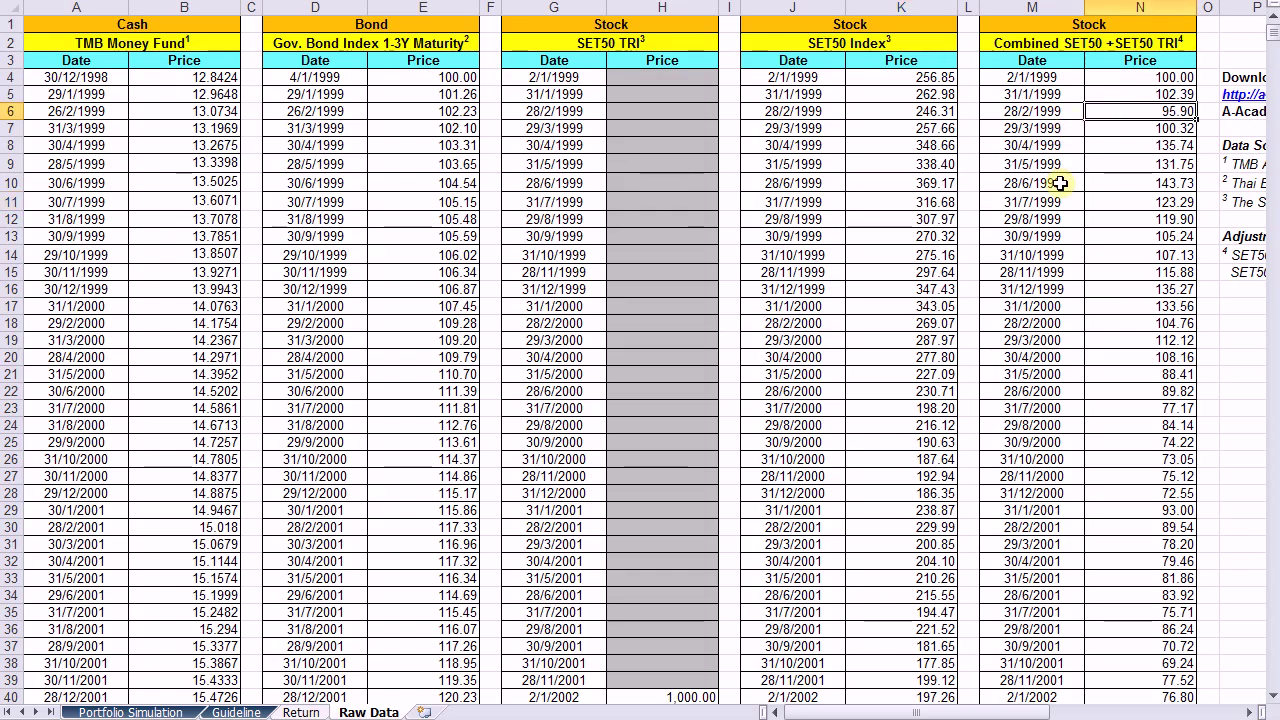
drag(930, 713, 1040, 713)
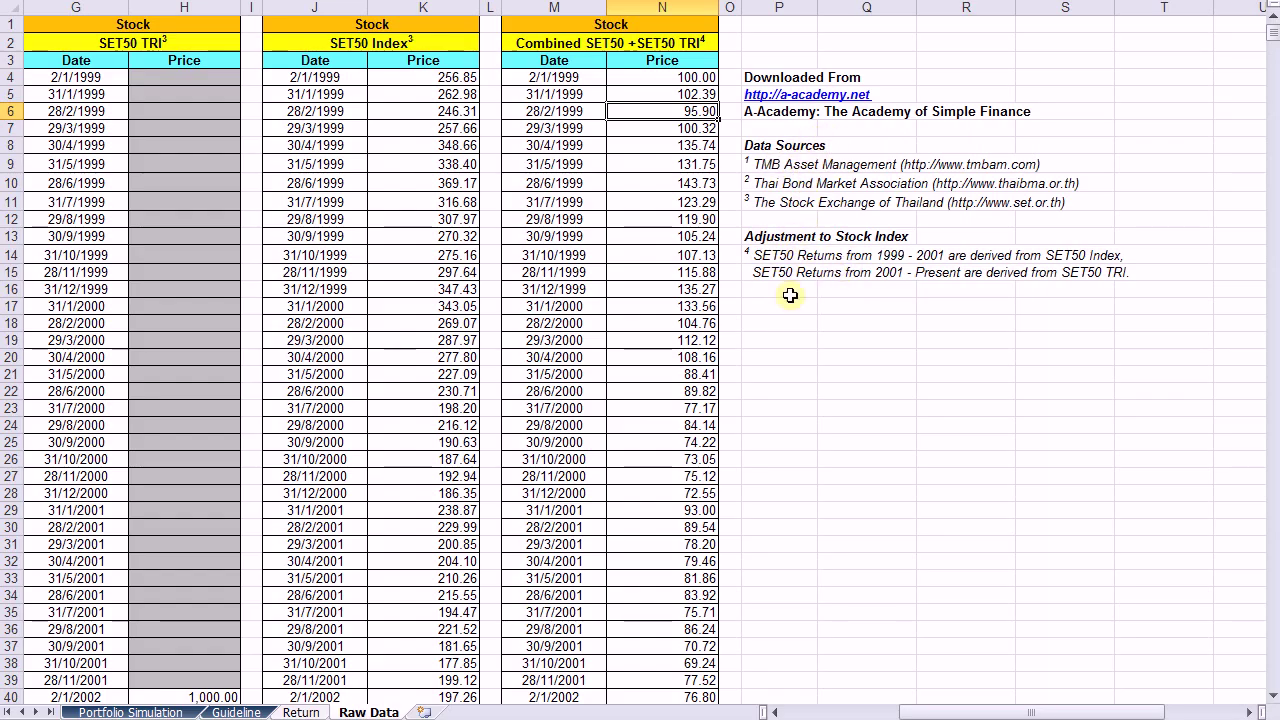
drag(912, 712, 840, 712)
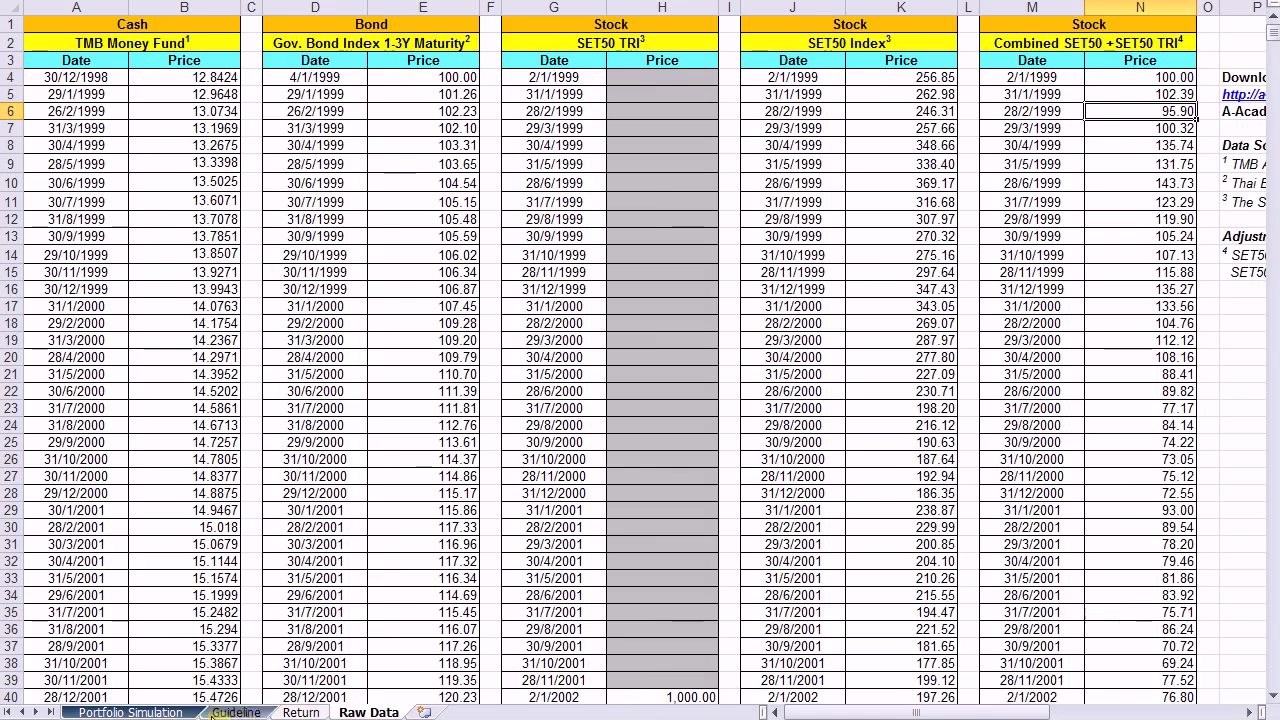
Review the portfolio statistics on the Portfolio Simulation sheet, from Holding Period Return down to 10th Percentile Monthly Return.
click(130, 712)
click(468, 257)
scroll(475, 385, down, 4)
scroll(470, 405, up, 4)
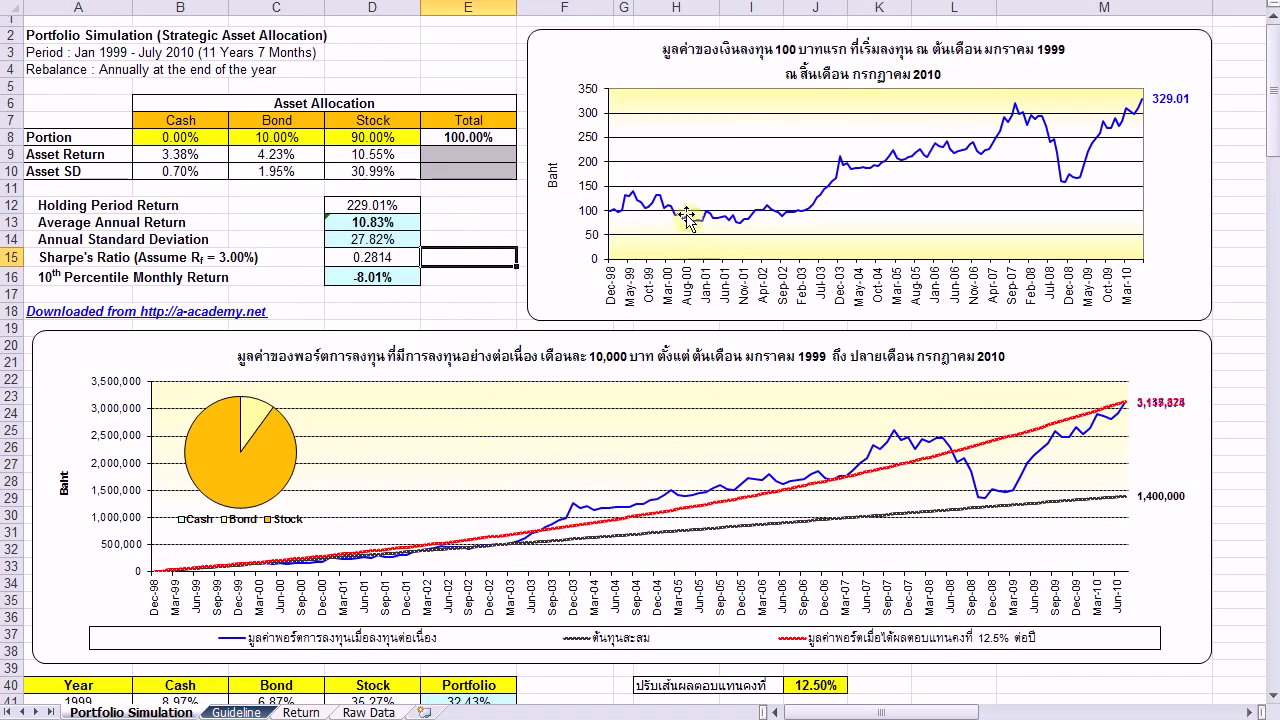
click(460, 278)
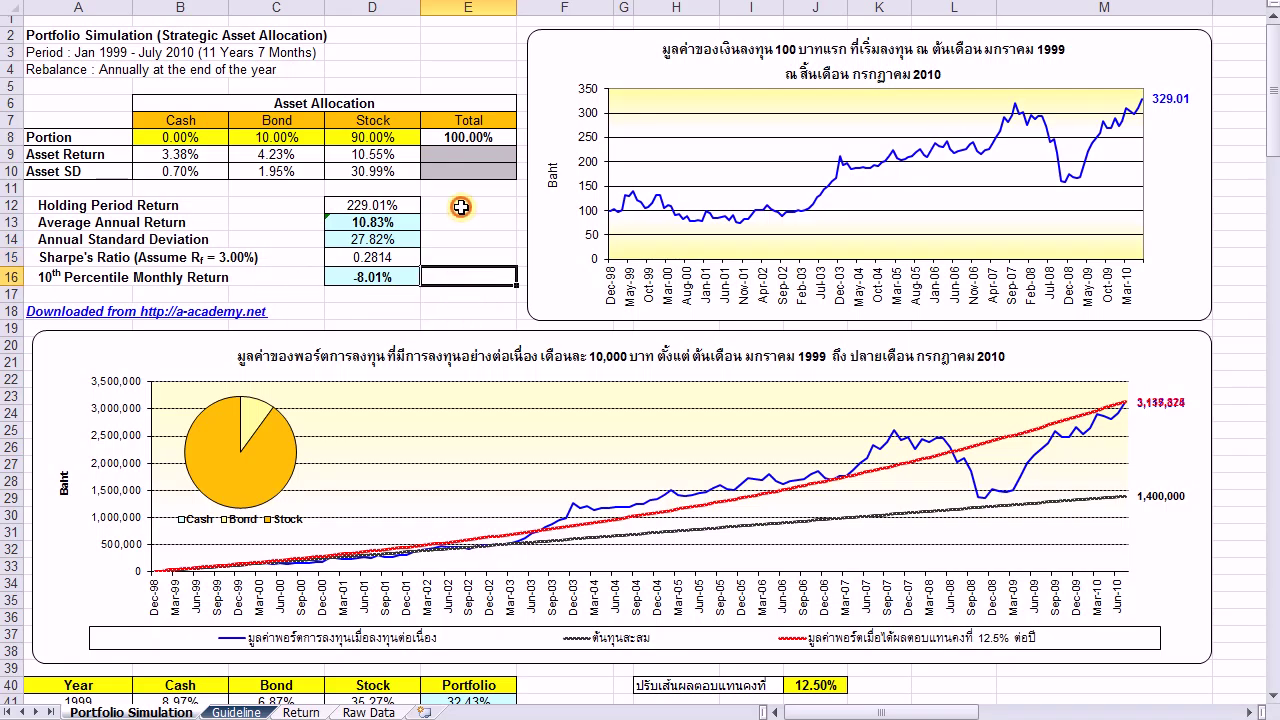
drag(460, 207, 464, 279)
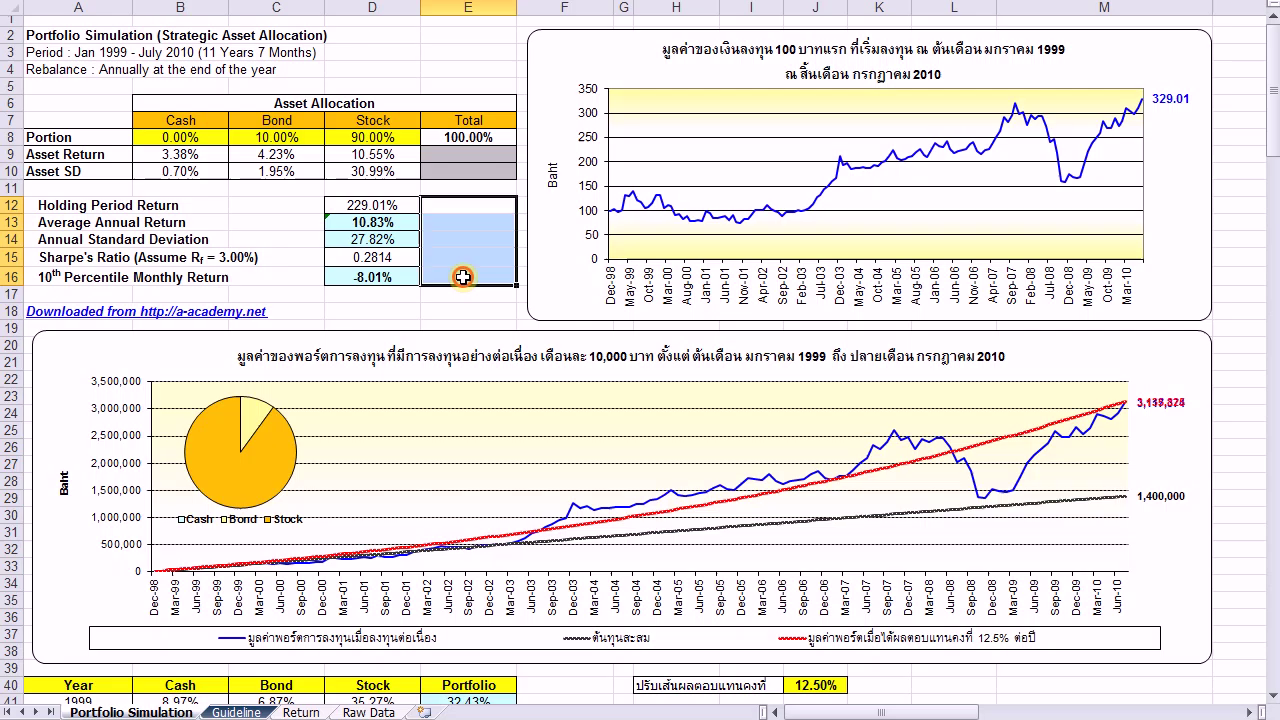
click(466, 279)
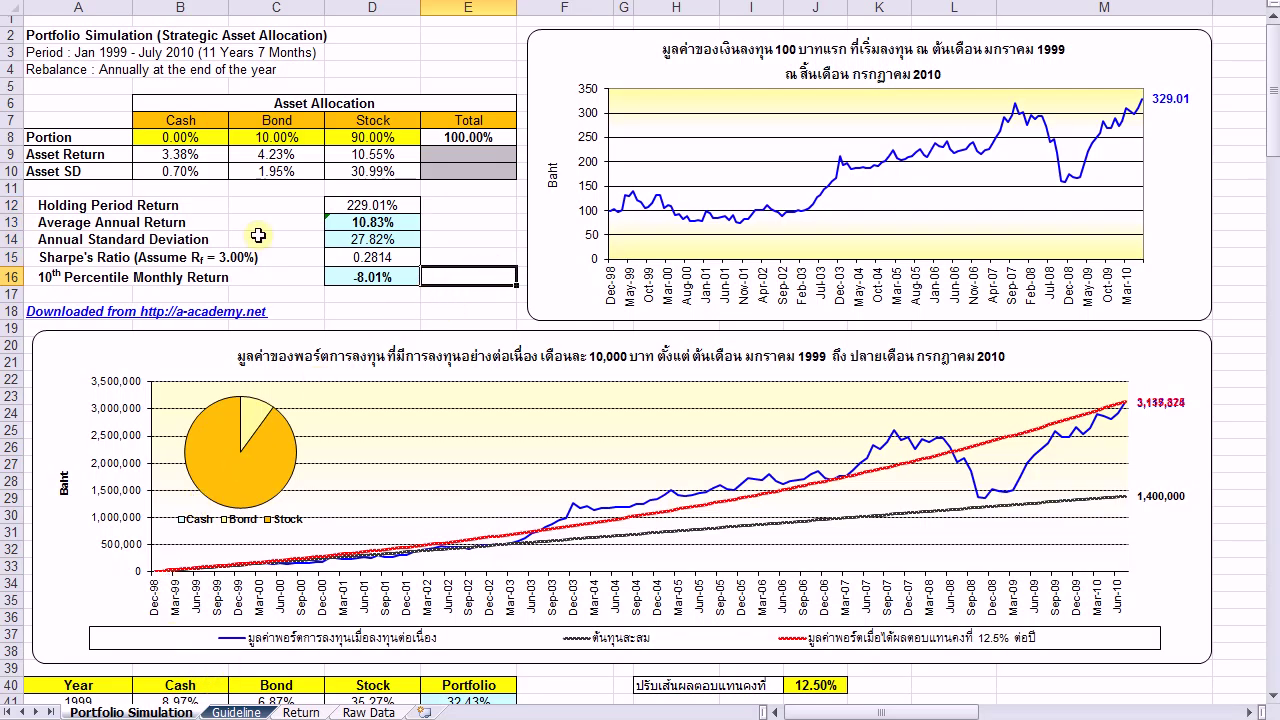
Review the expected returns for the longer investment periods in the Guideline sheet's allocation table and return to the Portfolio Simulation sheet.
click(236, 712)
click(445, 471)
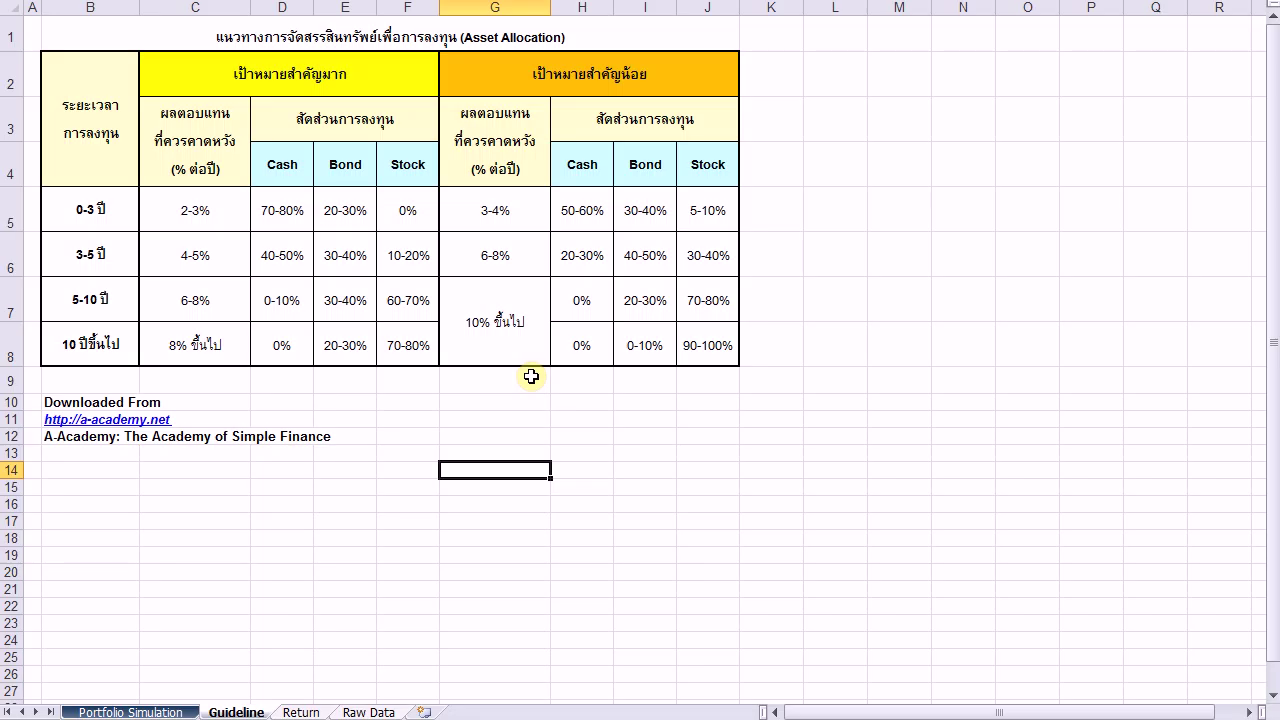
click(220, 355)
click(494, 330)
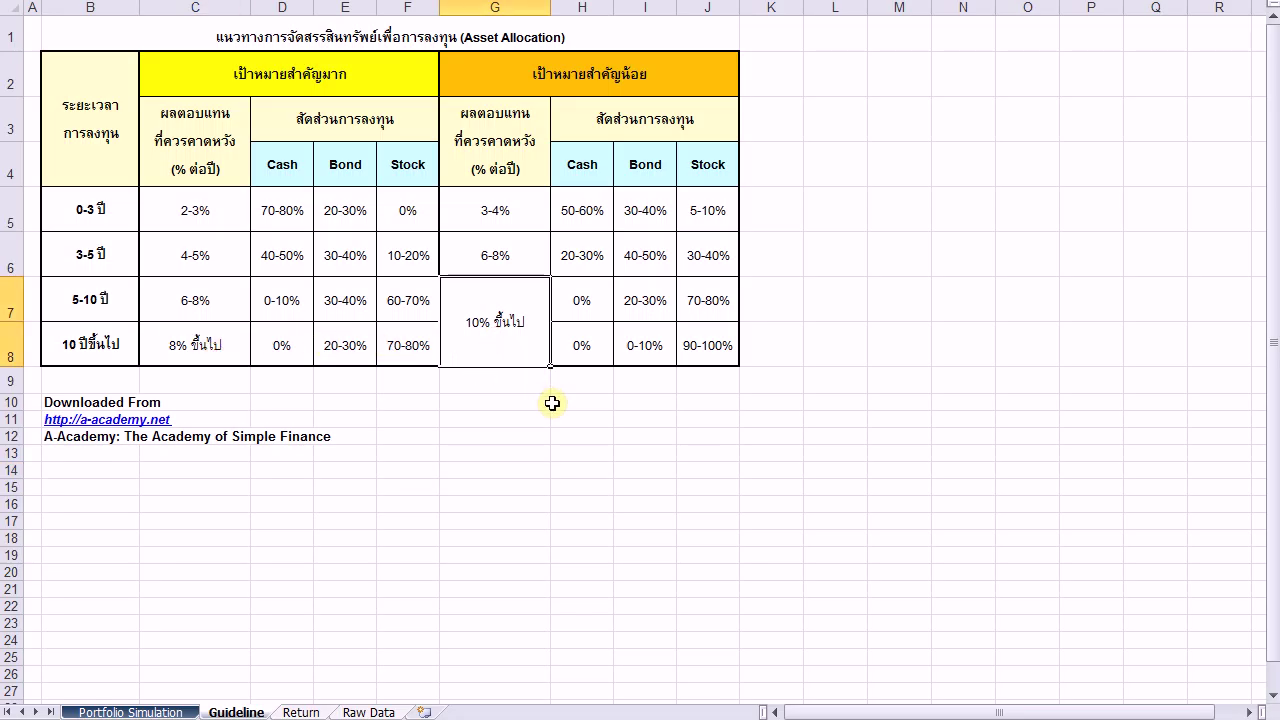
click(520, 403)
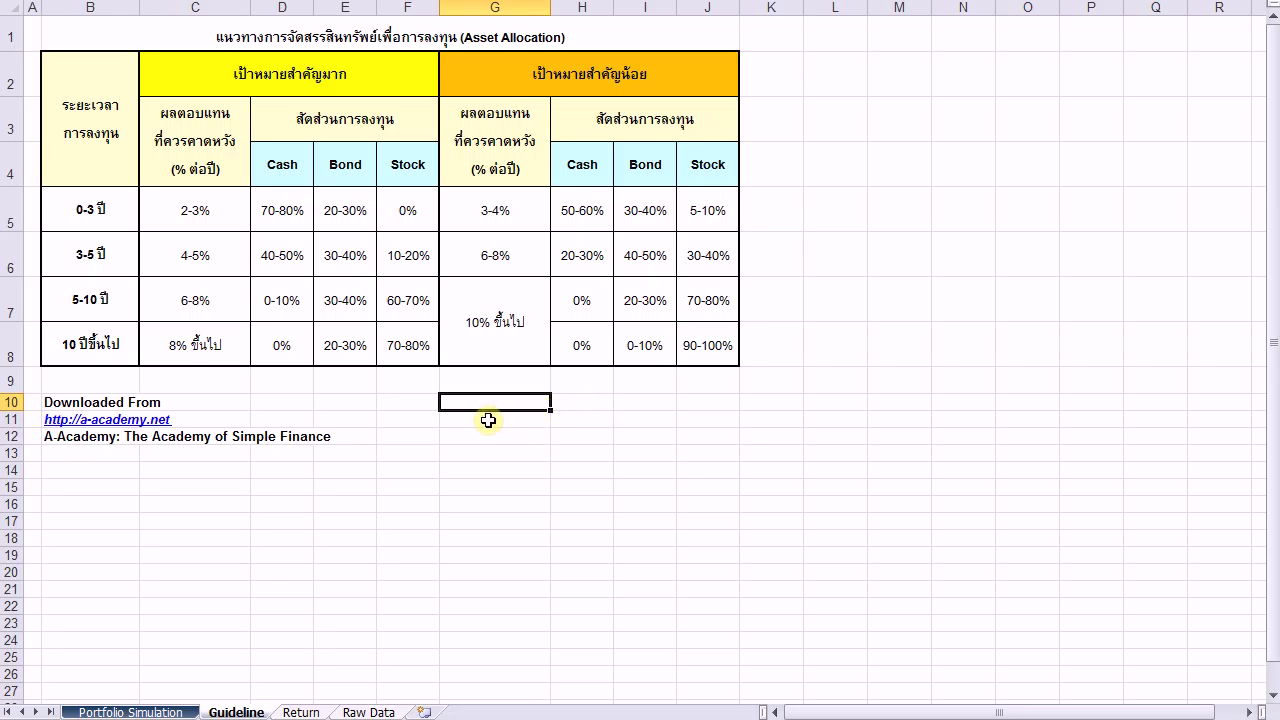
drag(700, 408, 86, 449)
click(207, 502)
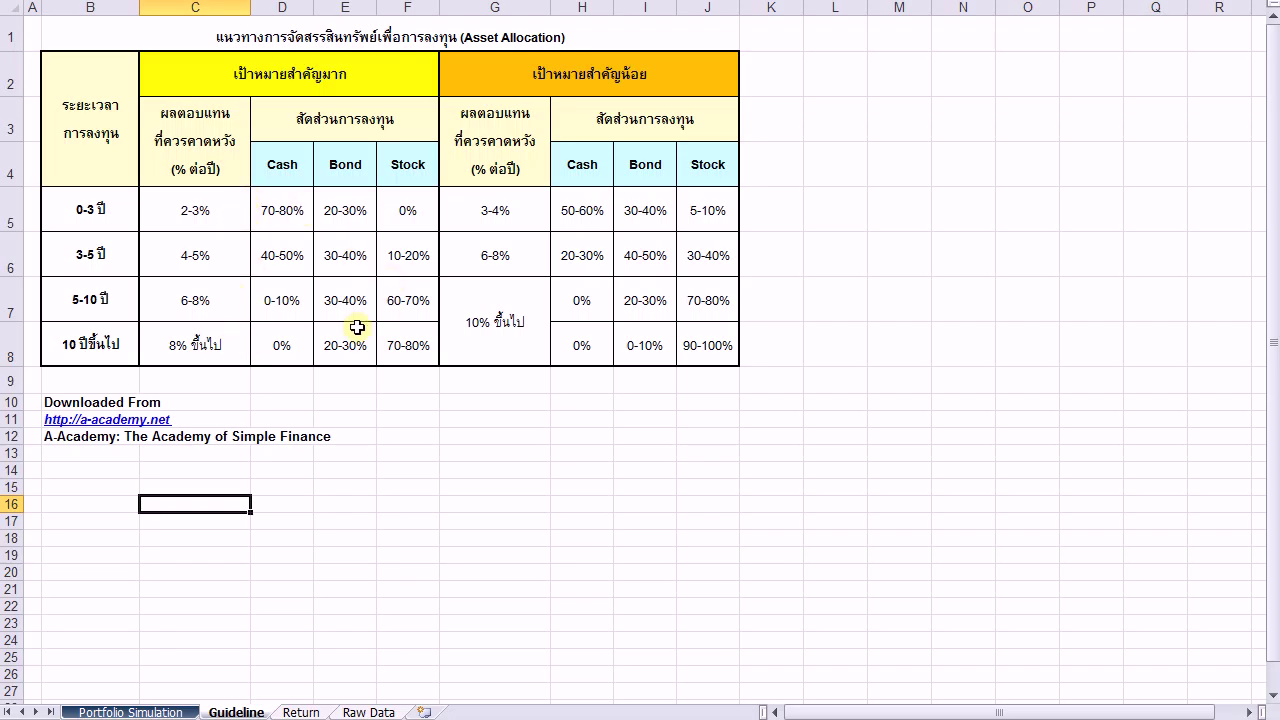
click(478, 390)
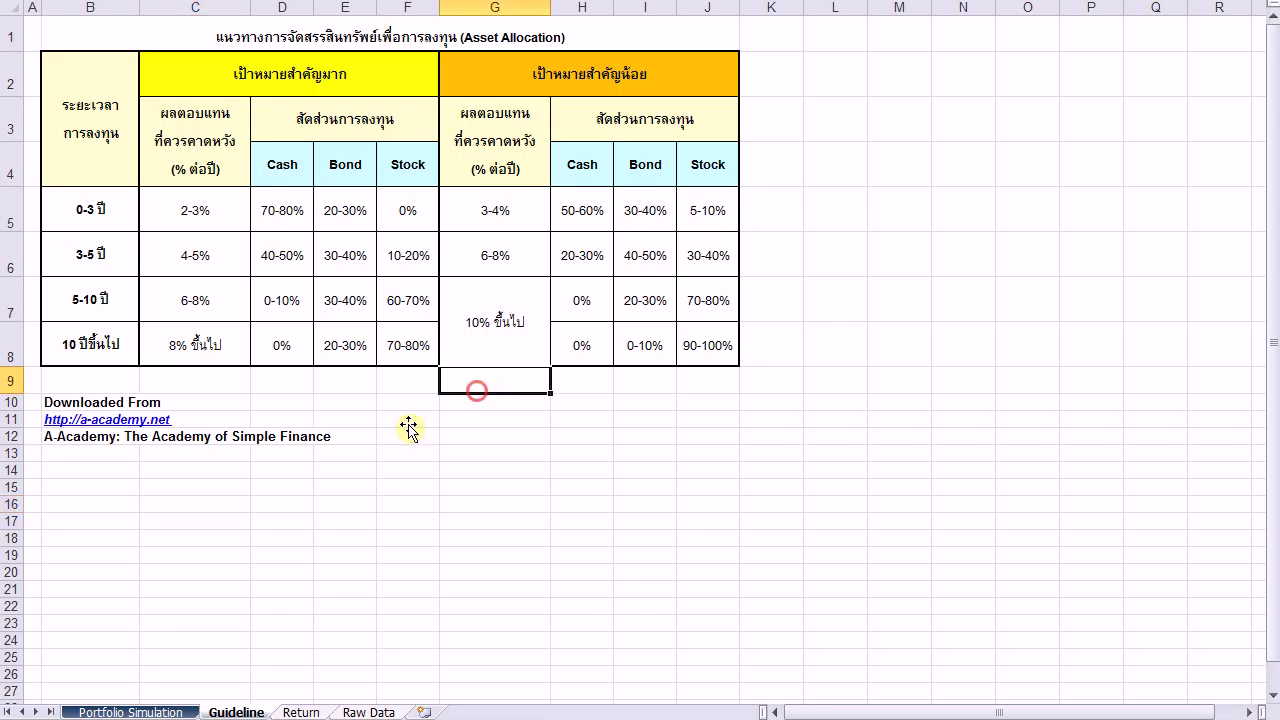
click(125, 711)
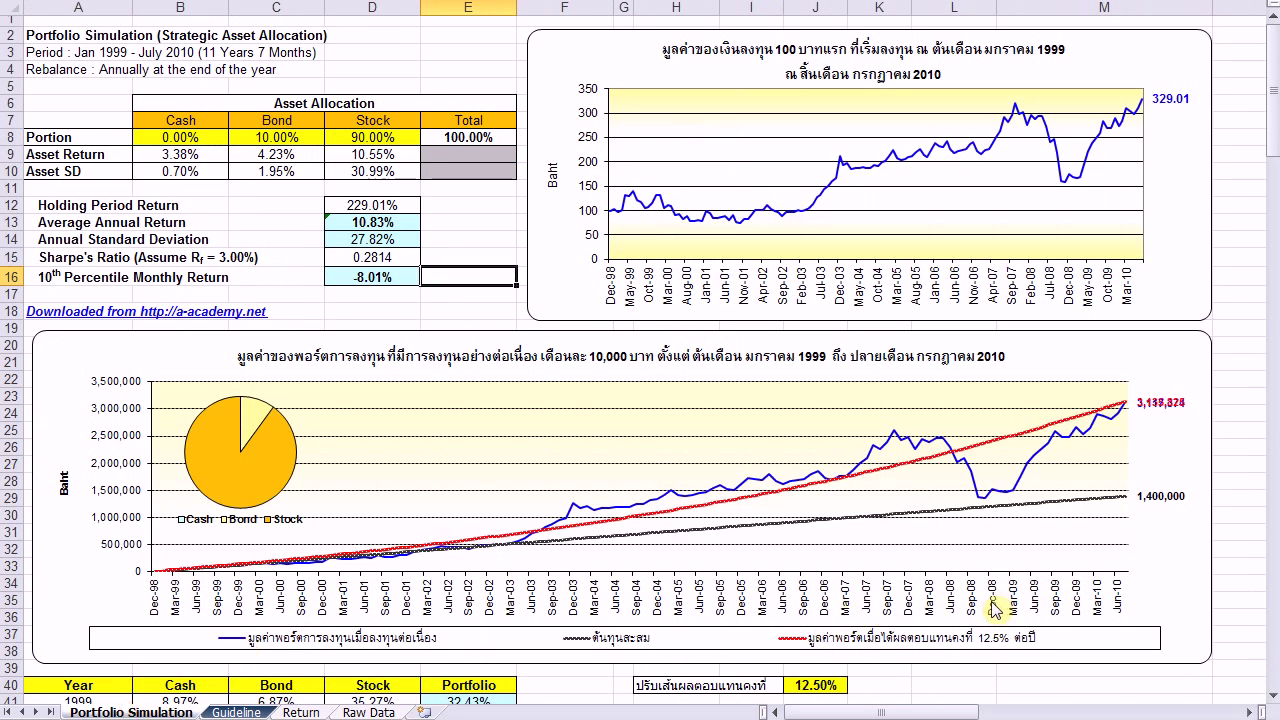